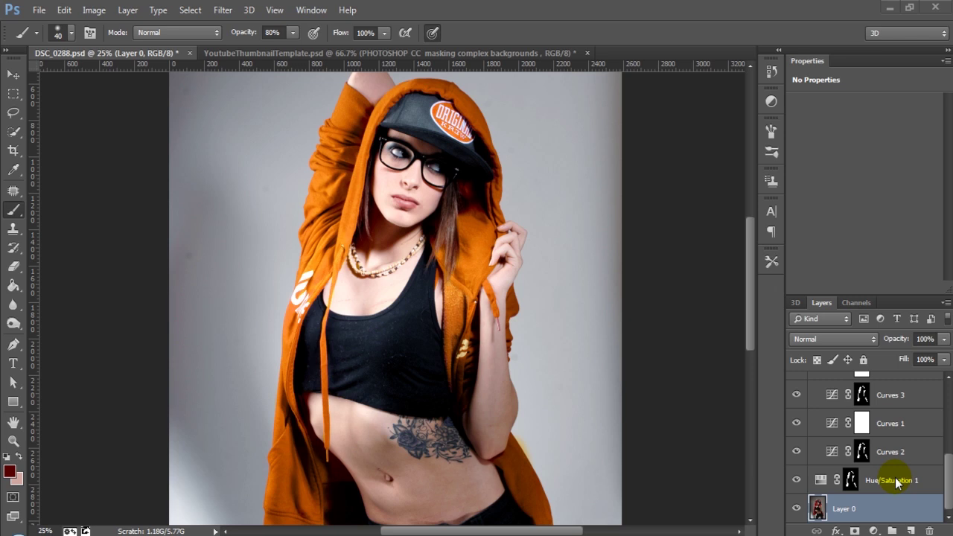
# - Show and then hide Layer 0 copy to check the original red hoodie
pyautogui.click(748, 328)
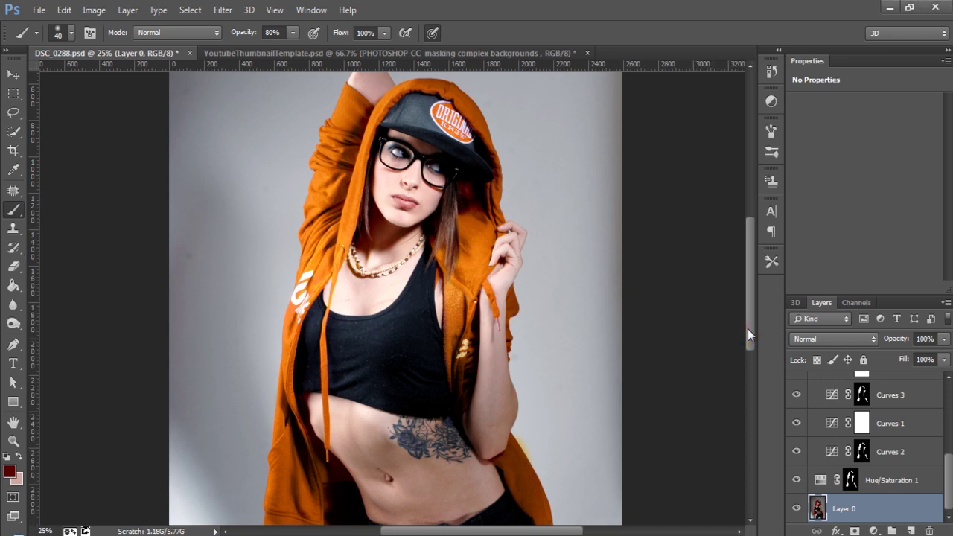
pyautogui.moveTo(750, 307); pyautogui.dragTo(749, 298)
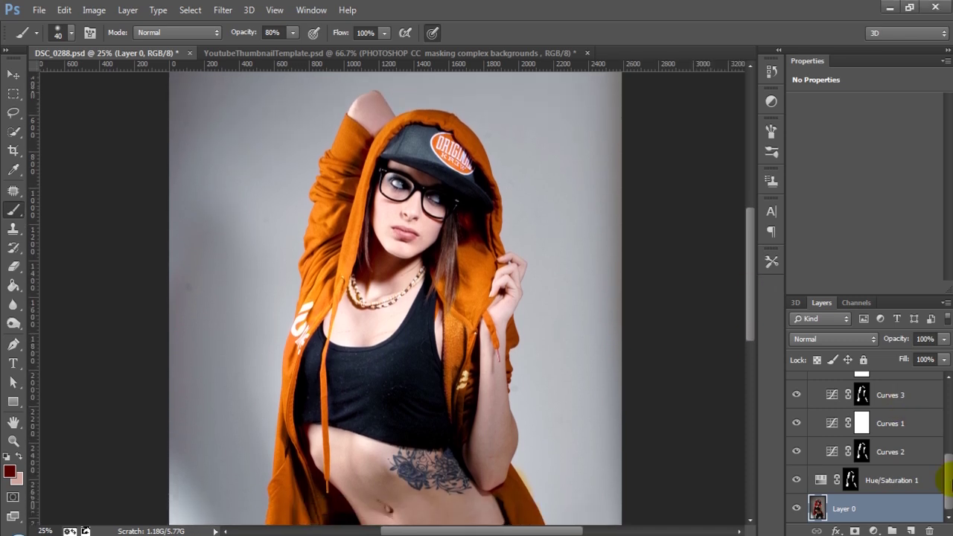
pyautogui.scroll(5, 864, 447)
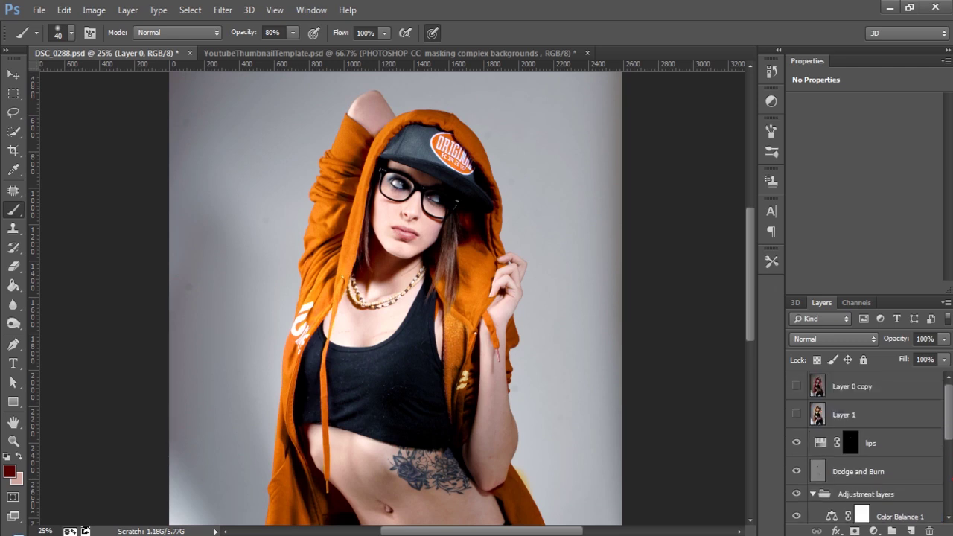
pyautogui.click(797, 386)
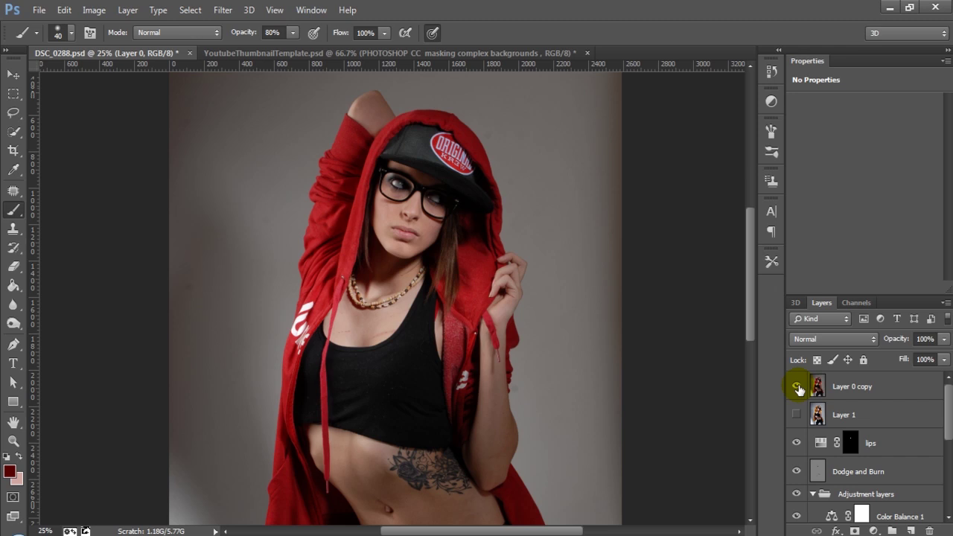
pyautogui.click(797, 387)
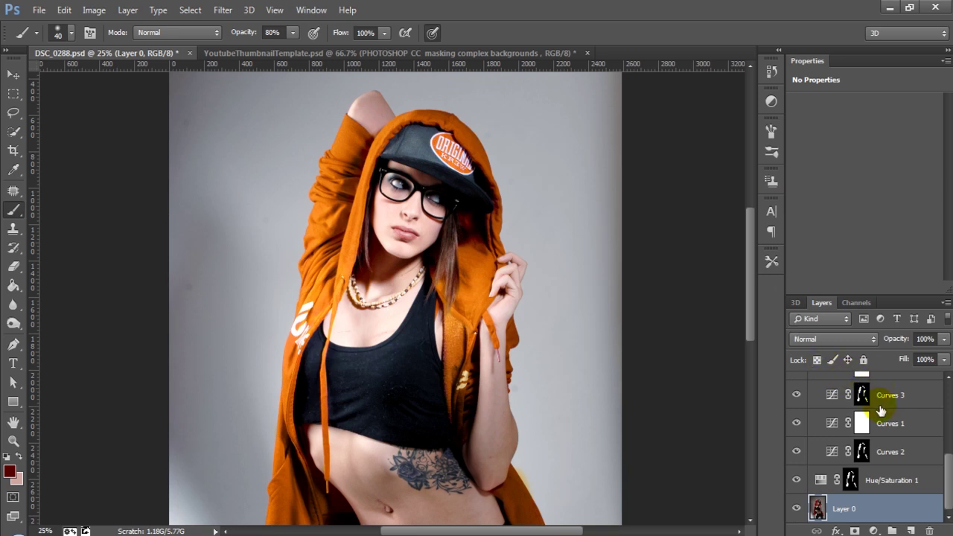
# - Set Hue/Saturation 1 to Hue -63, Saturation -35, Lightness -7, toggling visibility to compare
pyautogui.click(823, 481)
pyautogui.moveTo(881, 162); pyautogui.dragTo(829, 179)
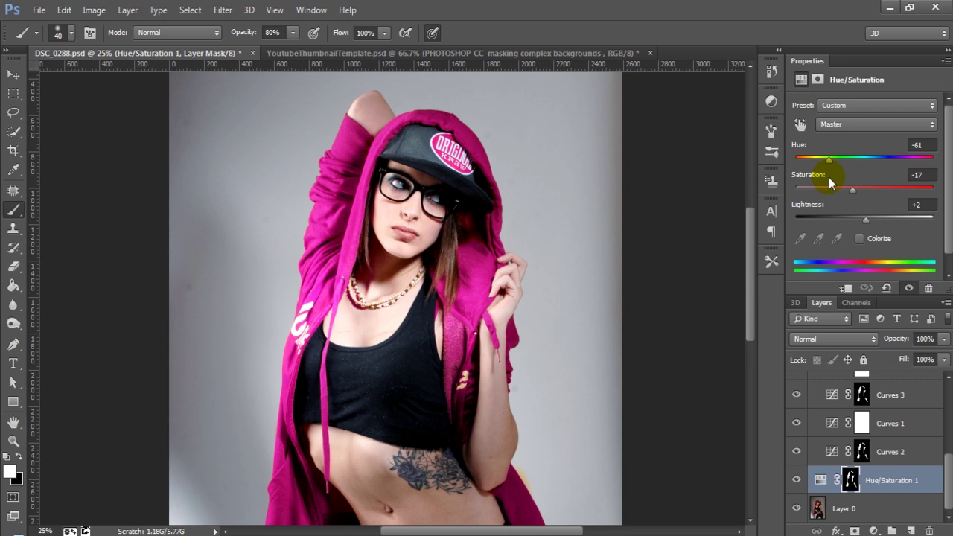
pyautogui.moveTo(832, 175); pyautogui.dragTo(843, 195)
pyautogui.moveTo(847, 222); pyautogui.dragTo(860, 221)
pyautogui.click(796, 481)
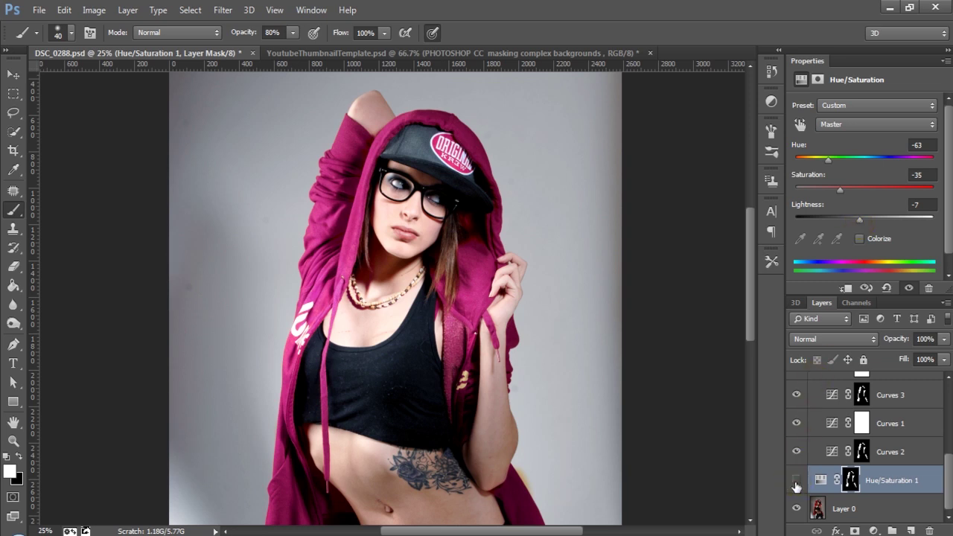
pyautogui.click(796, 480)
pyautogui.click(835, 482)
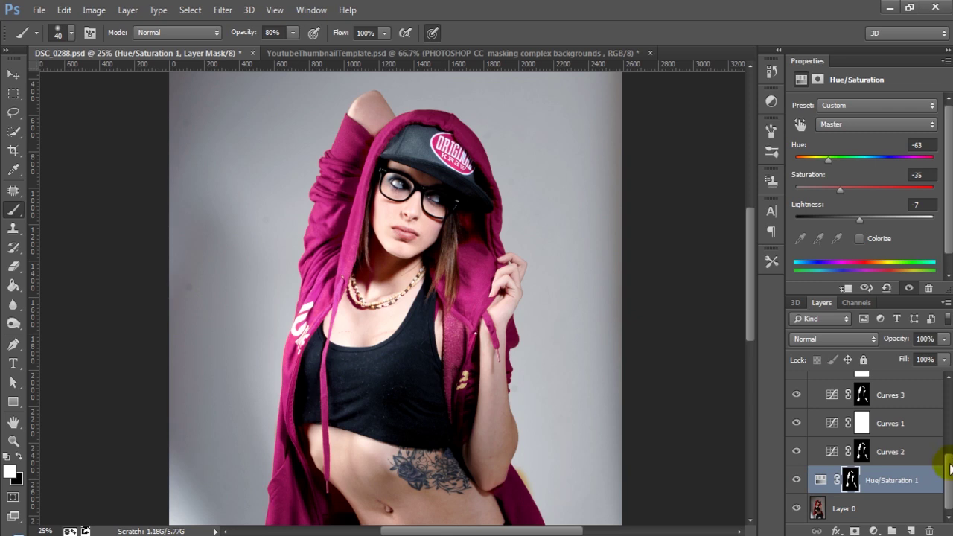
pyautogui.scroll(3, 946, 468)
pyautogui.click(814, 393)
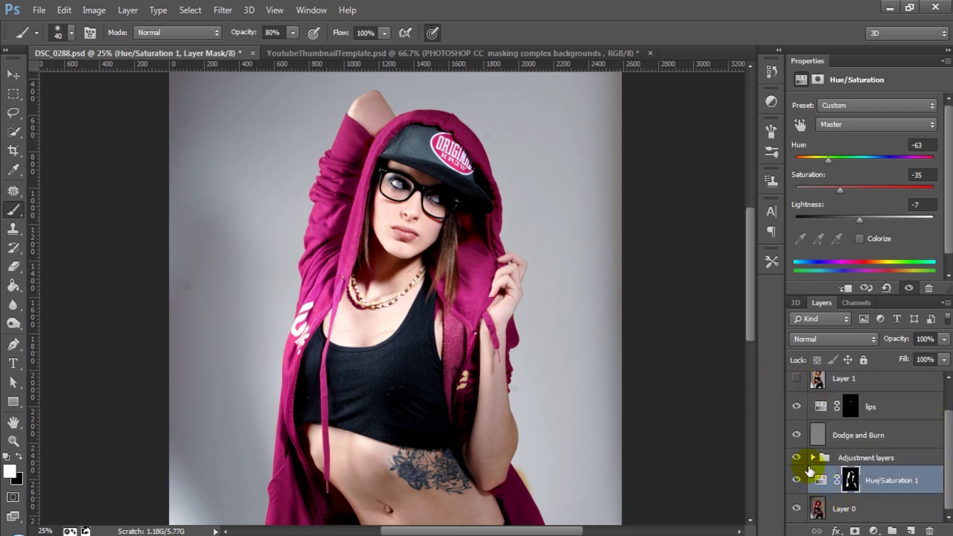
pyautogui.click(798, 459)
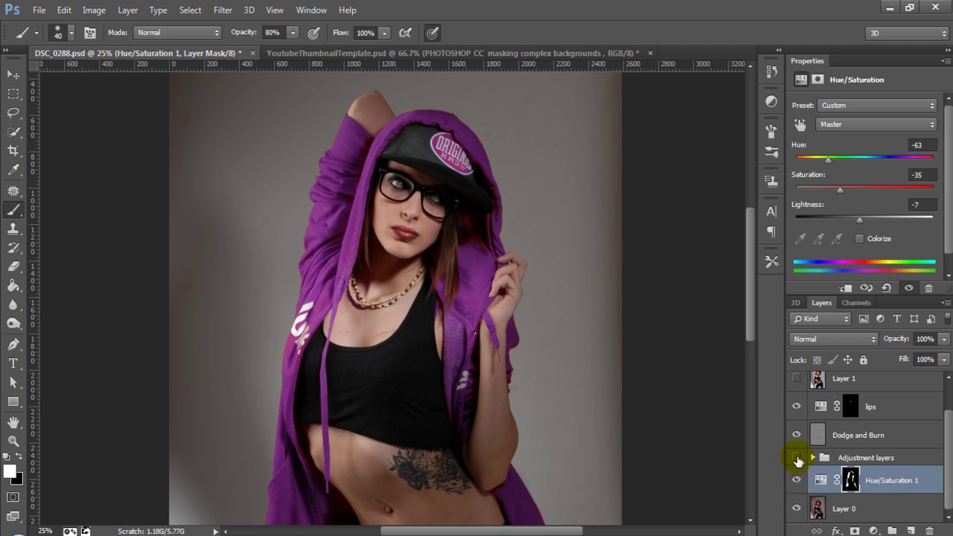
pyautogui.click(797, 458)
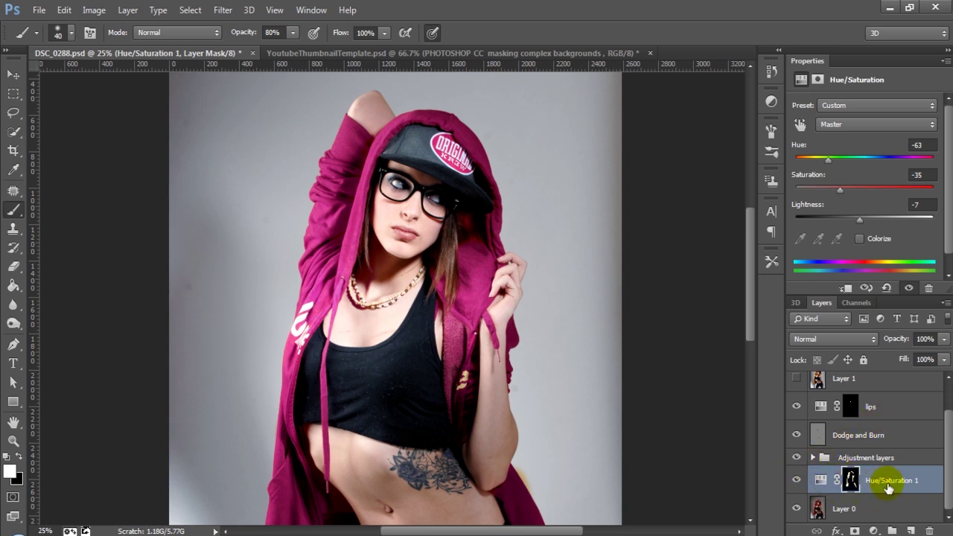
# - Hide Hue/Saturation 1 to reveal the red hoodie, then dismiss the Windows colour-scheme prompt
pyautogui.click(798, 480)
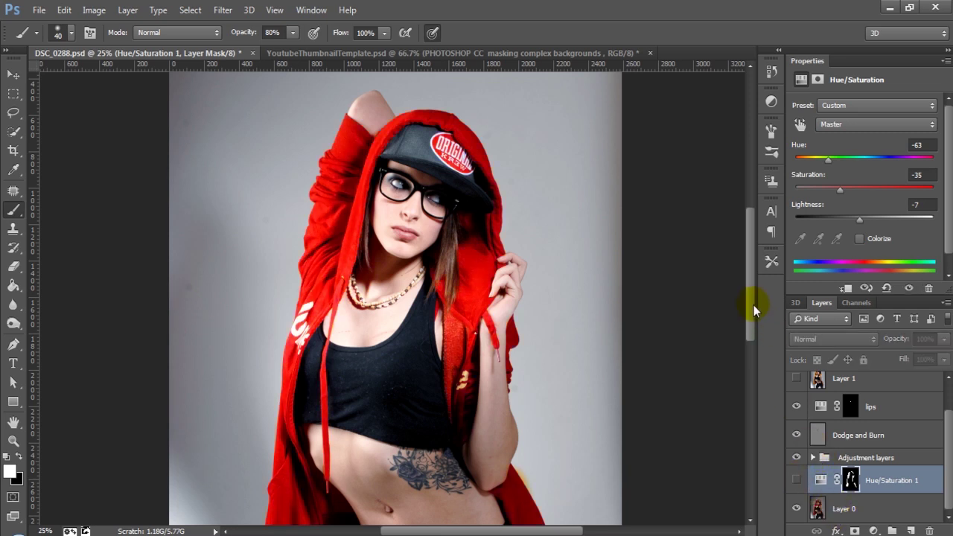
pyautogui.moveTo(751, 298); pyautogui.dragTo(752, 331)
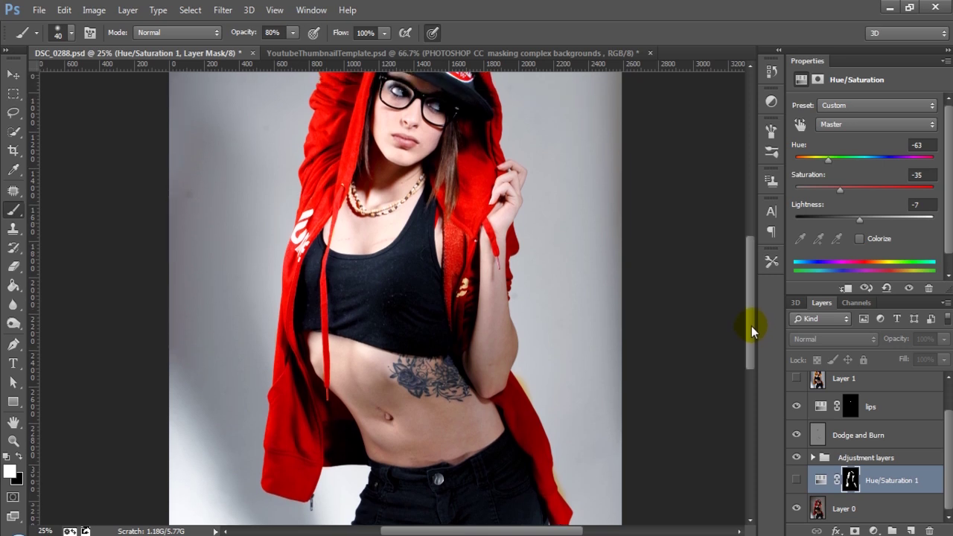
pyautogui.moveTo(751, 326); pyautogui.dragTo(748, 333)
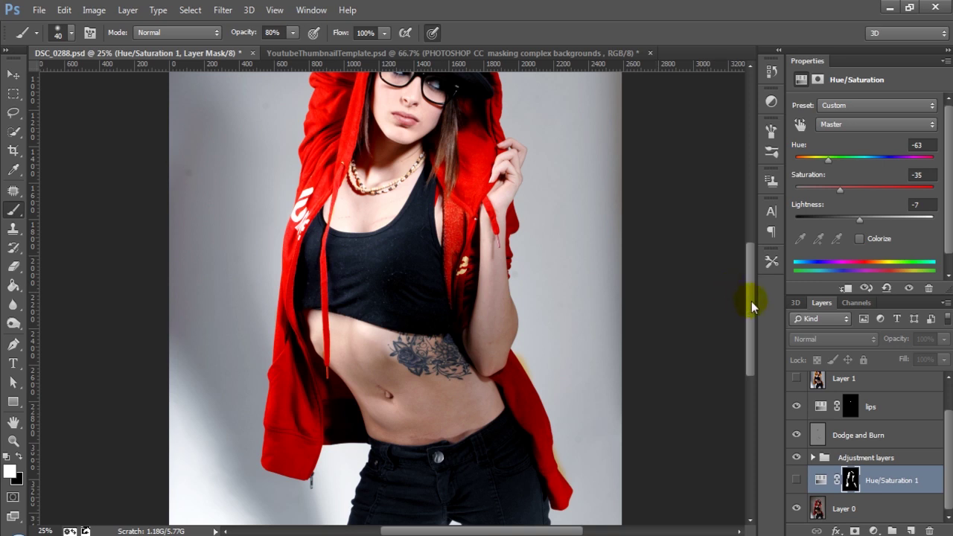
pyautogui.moveTo(752, 302); pyautogui.dragTo(747, 269)
pyautogui.moveTo(748, 280); pyautogui.dragTo(748, 275)
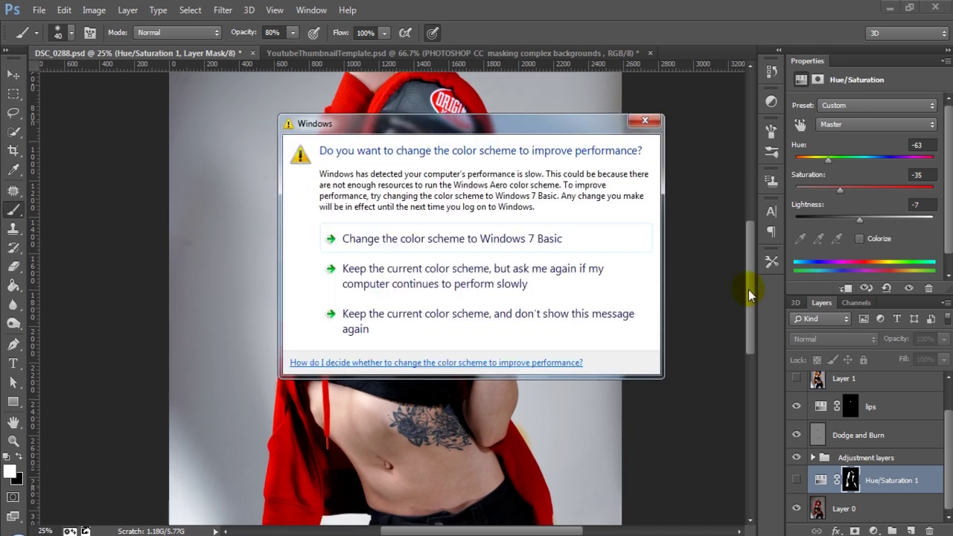
pyautogui.click(655, 121)
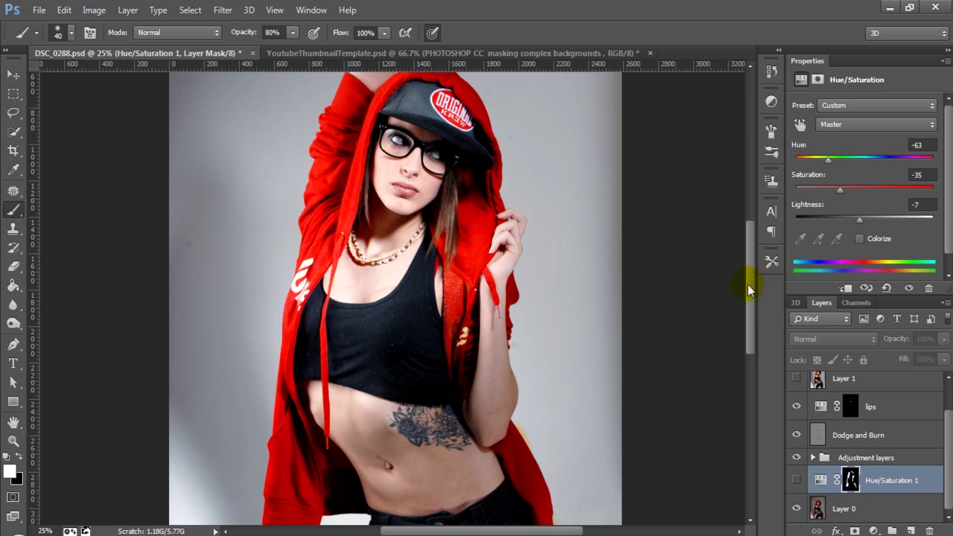
pyautogui.moveTo(751, 286); pyautogui.dragTo(746, 279)
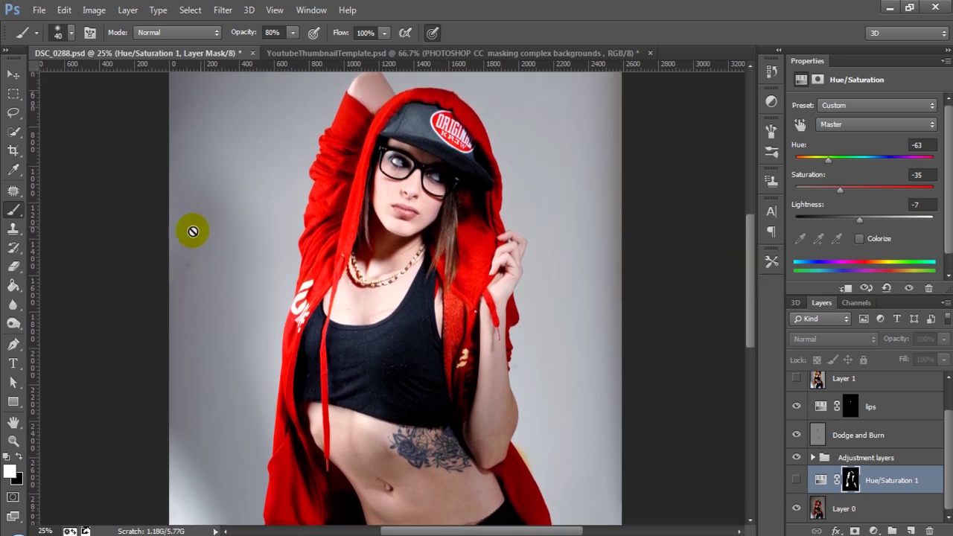
# - Pick the Quick Selection tool and start a Select > Color Range selection
pyautogui.click(17, 132)
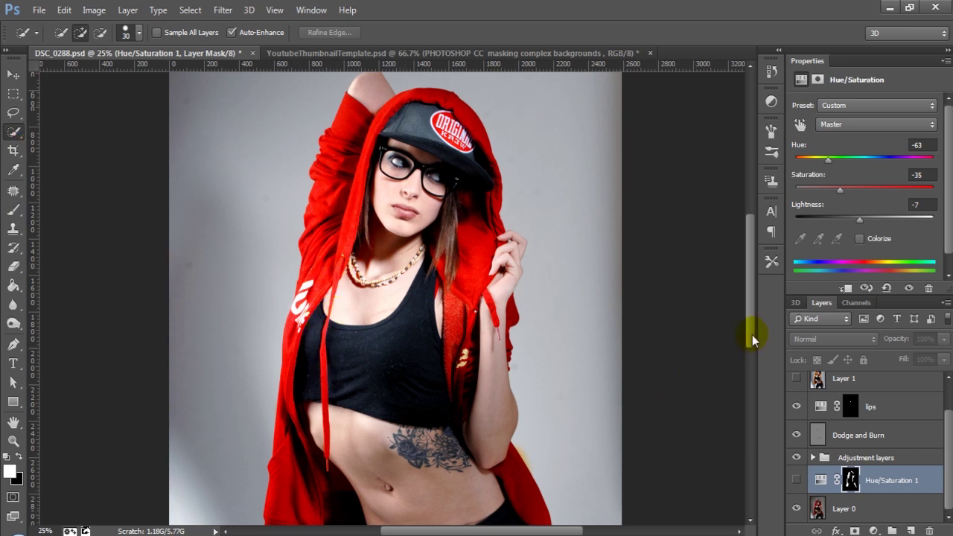
pyautogui.moveTo(752, 336); pyautogui.dragTo(751, 331)
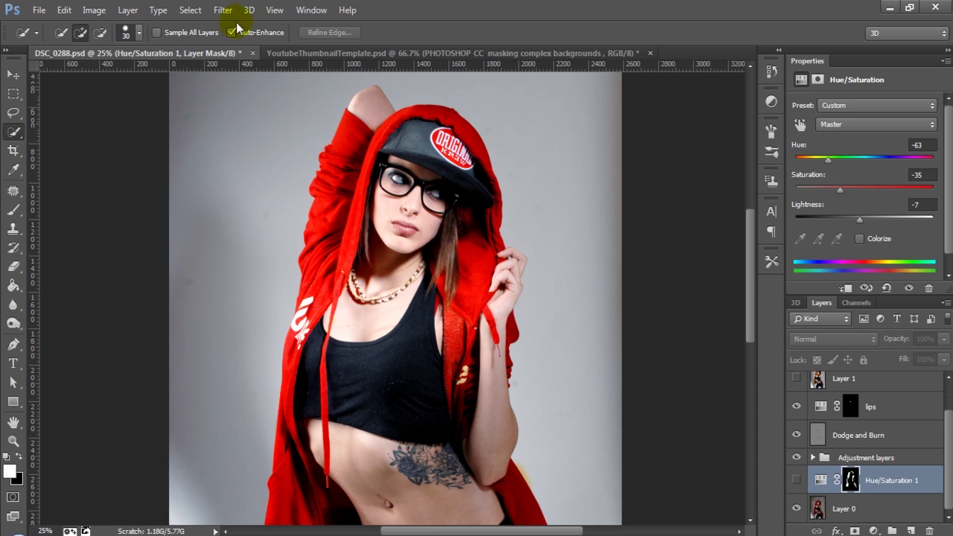
pyautogui.click(191, 11)
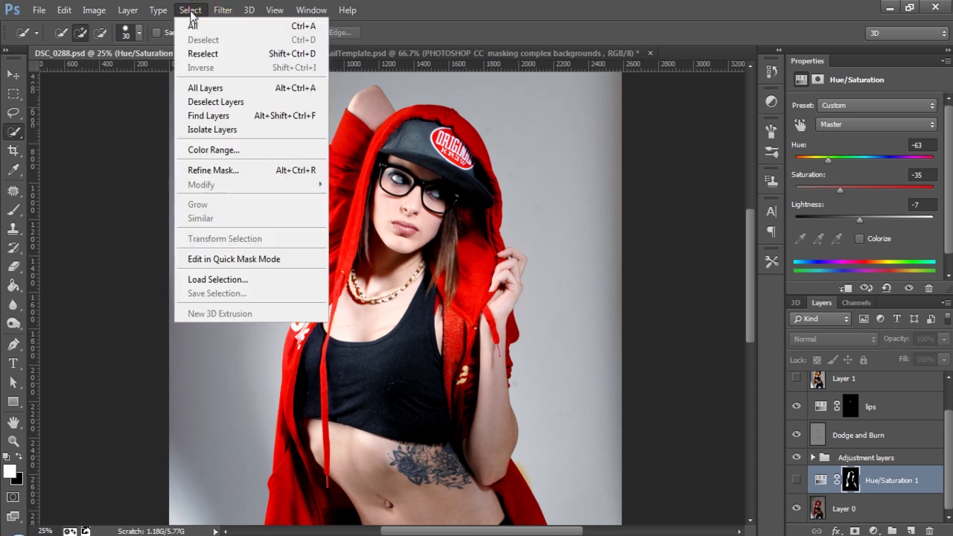
pyautogui.click(223, 151)
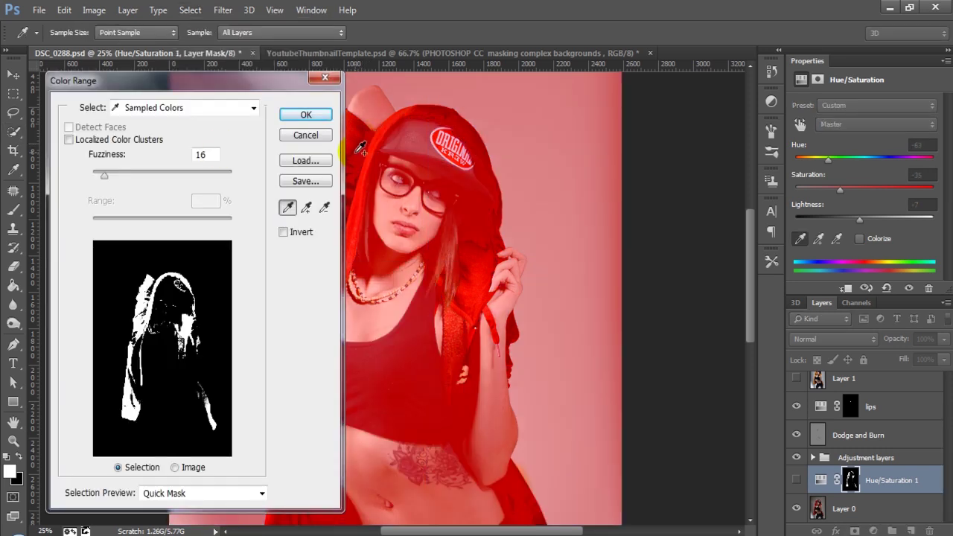
# - Sample the red hoodie, hood and sleeves in Color Range and accept the range
pyautogui.click(357, 152)
pyautogui.click(349, 144)
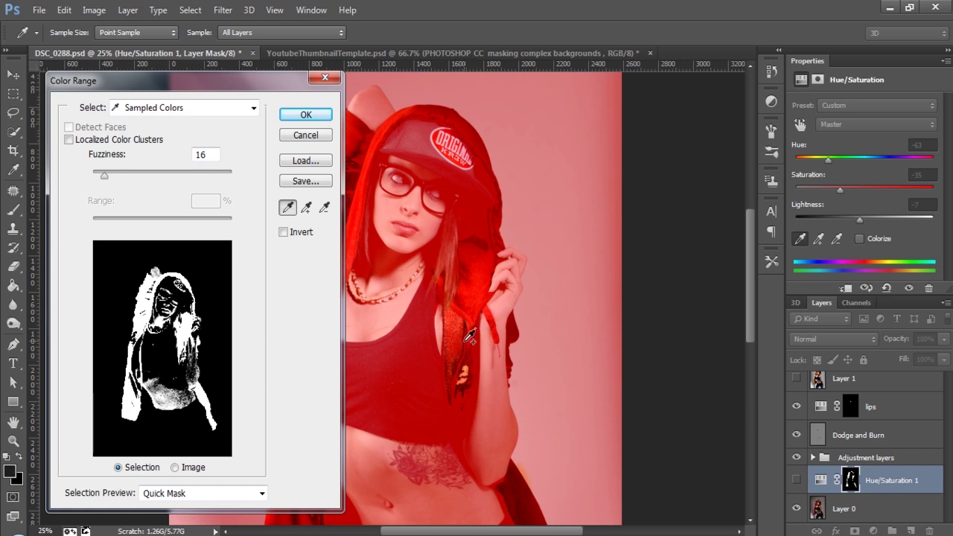
pyautogui.click(479, 356)
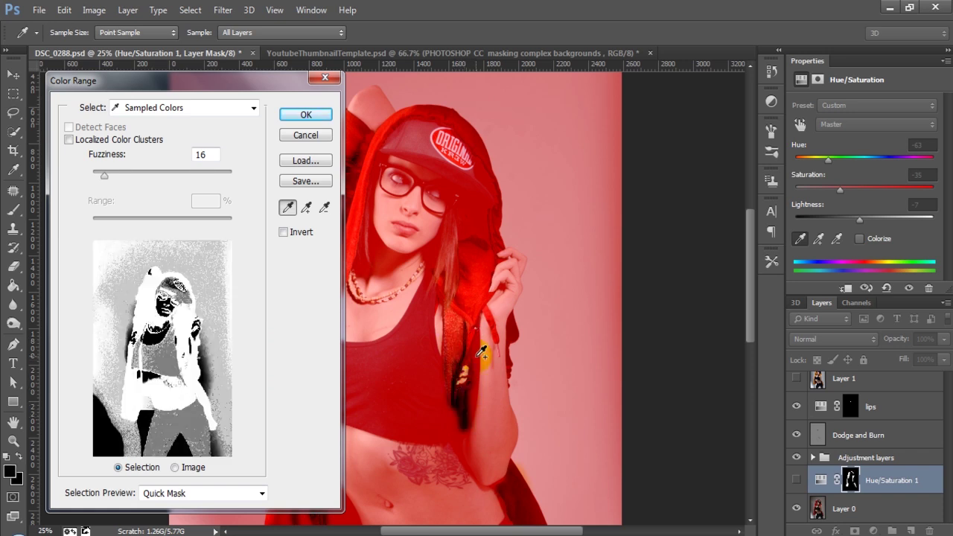
pyautogui.click(398, 364)
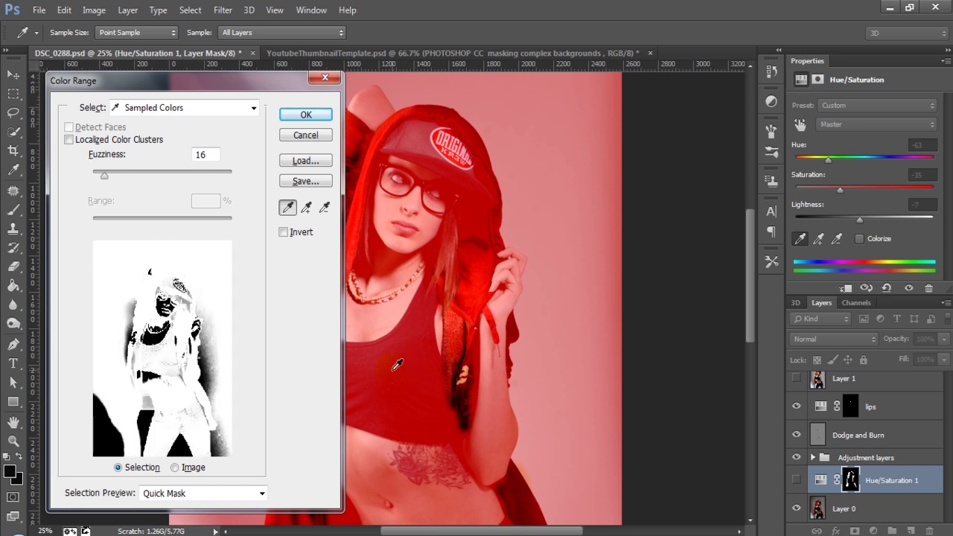
pyautogui.click(399, 363)
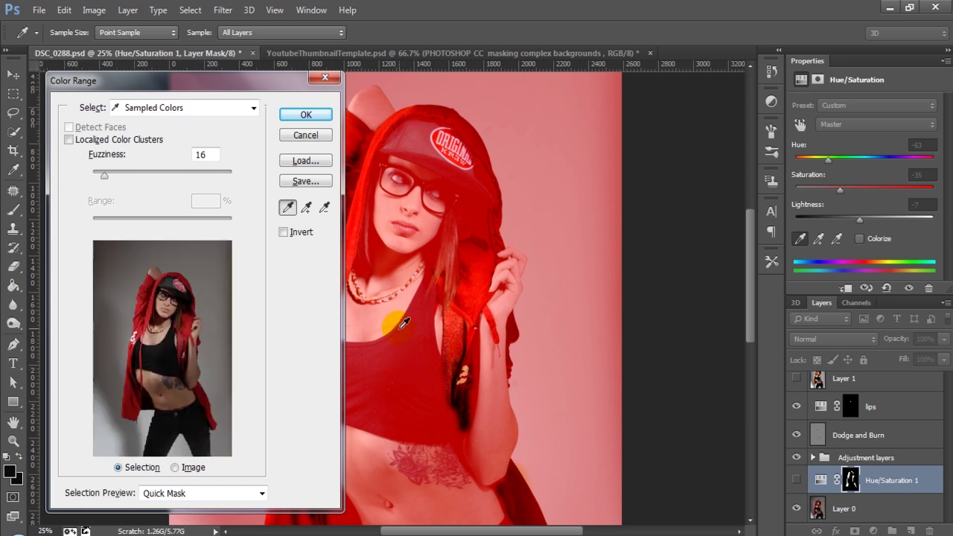
pyautogui.click(365, 309)
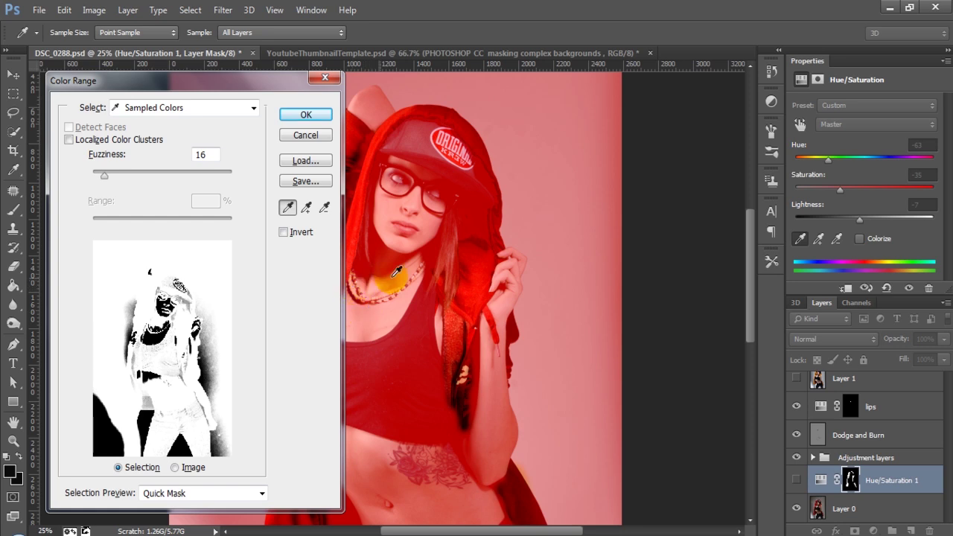
pyautogui.click(566, 270)
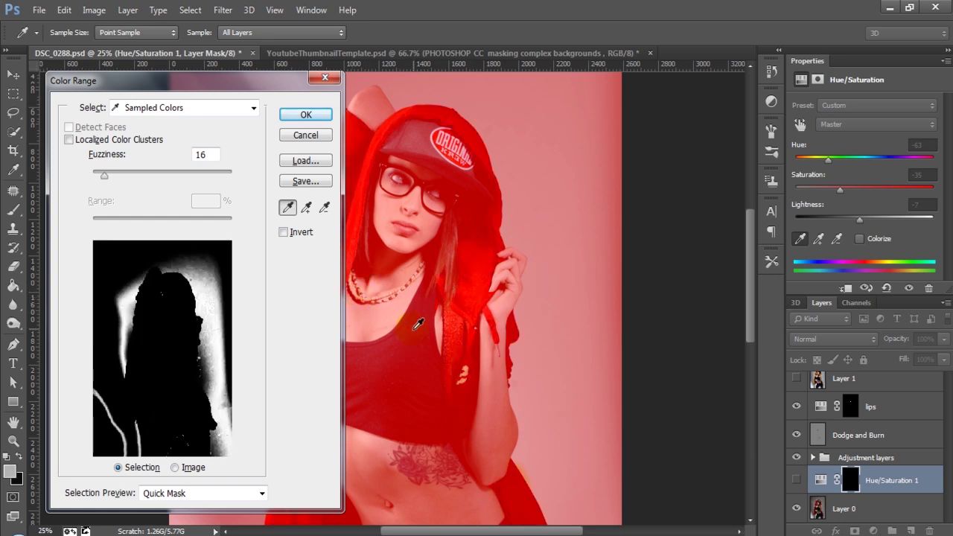
pyautogui.click(482, 244)
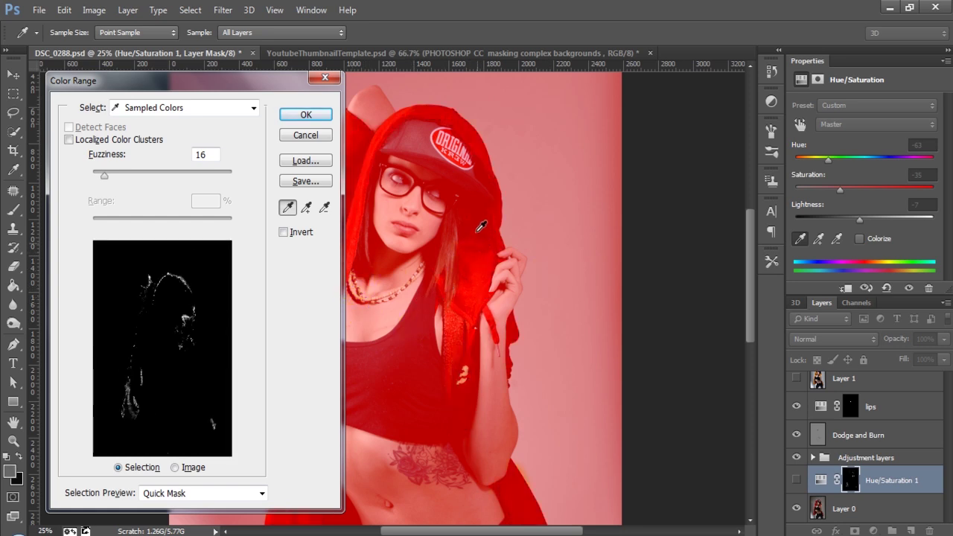
pyautogui.click(485, 148)
pyautogui.moveTo(447, 117)
pyautogui.mouseDown()
pyautogui.moveTo(404, 121)
pyautogui.moveTo(377, 157)
pyautogui.moveTo(358, 162)
pyautogui.mouseUp()
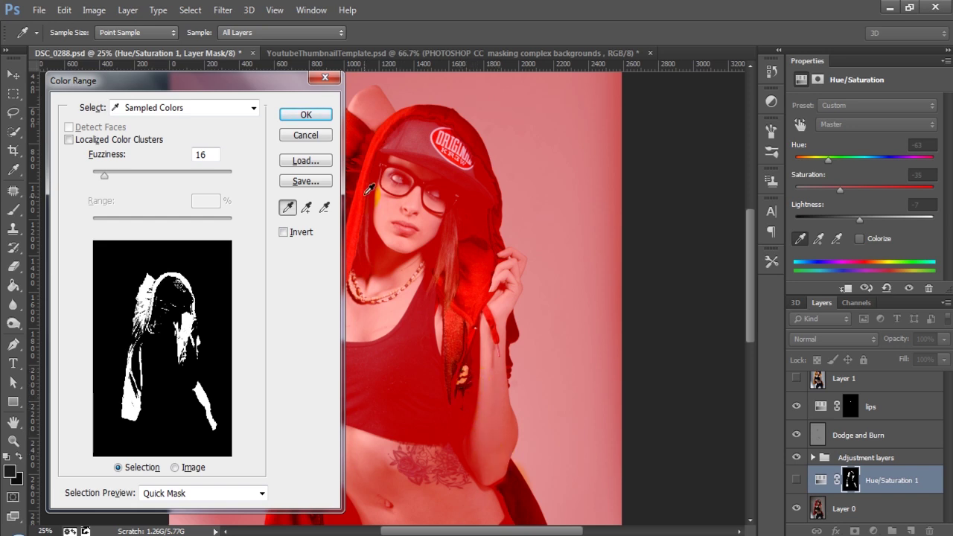
pyautogui.click(307, 115)
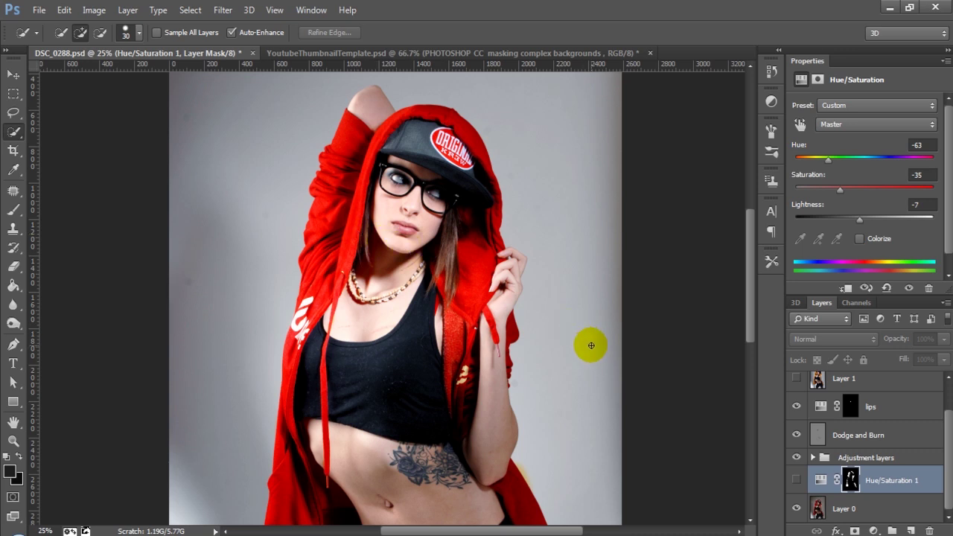
# - Make Layer 0 active and load the OriginalSelection channel as the selection
pyautogui.click(846, 509)
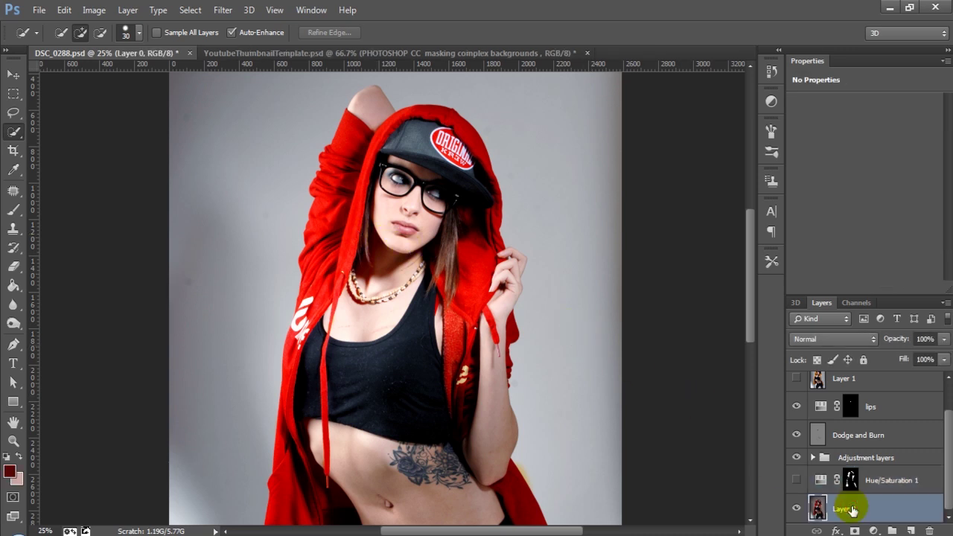
pyautogui.click(188, 9)
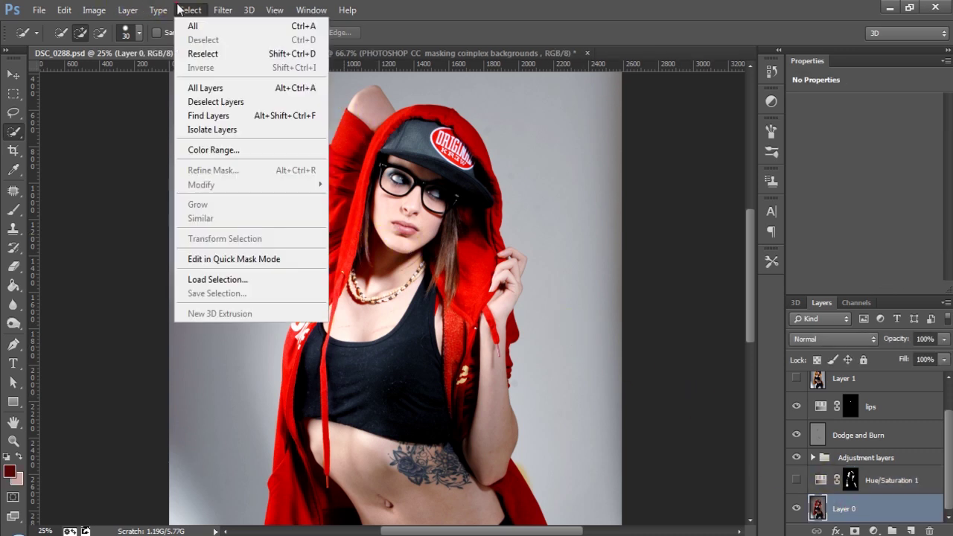
pyautogui.click(235, 279)
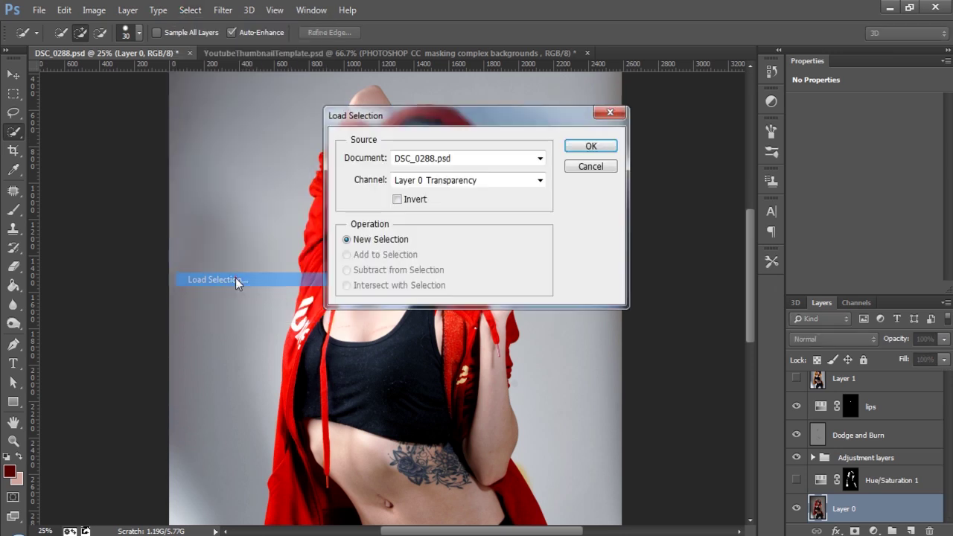
pyautogui.click(463, 182)
pyautogui.click(455, 217)
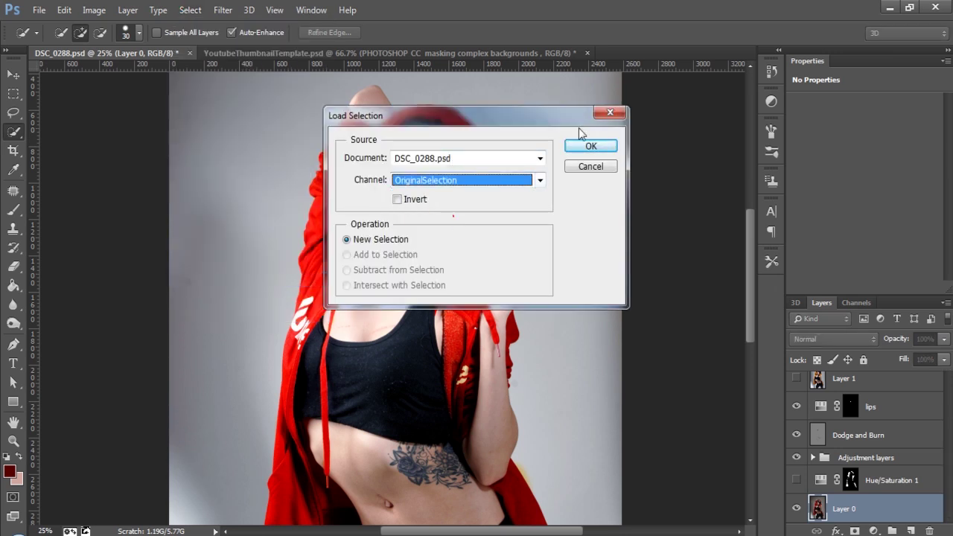
pyautogui.click(591, 147)
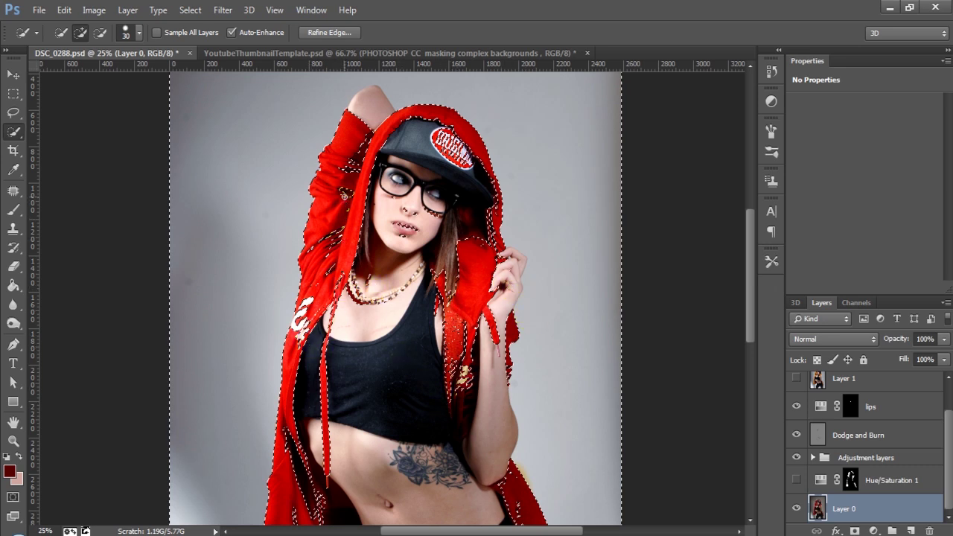
# - Add the left sleeve and subtract the shadows and background edges around the hood and raised hand
pyautogui.click(345, 198)
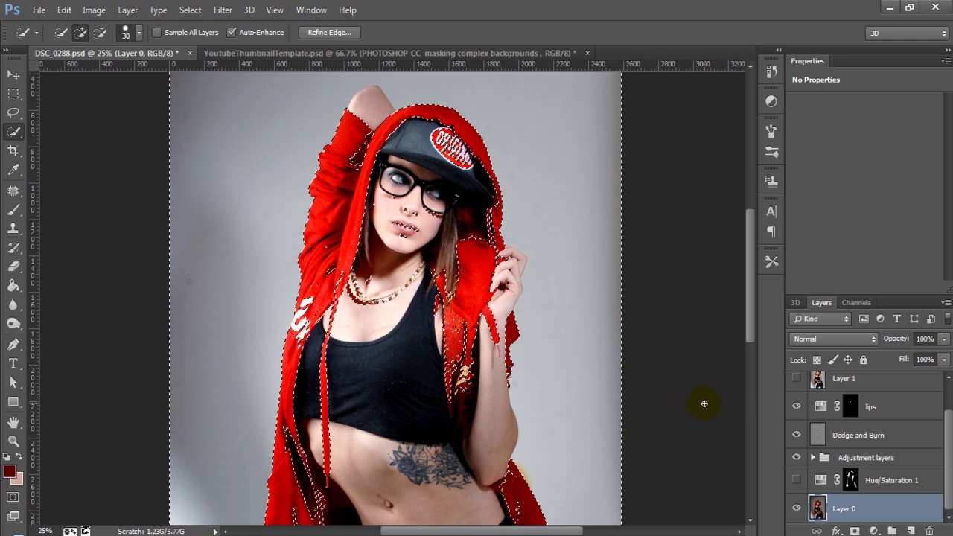
pyautogui.moveTo(748, 323); pyautogui.dragTo(750, 342)
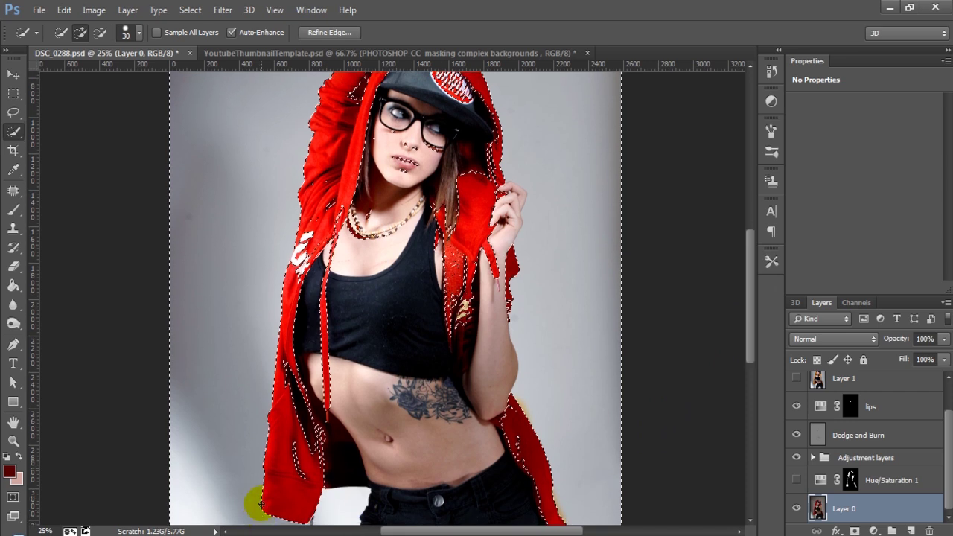
pyautogui.press('alt')
pyautogui.keyDown('alt'); pyautogui.click(293, 451); pyautogui.keyUp('alt')
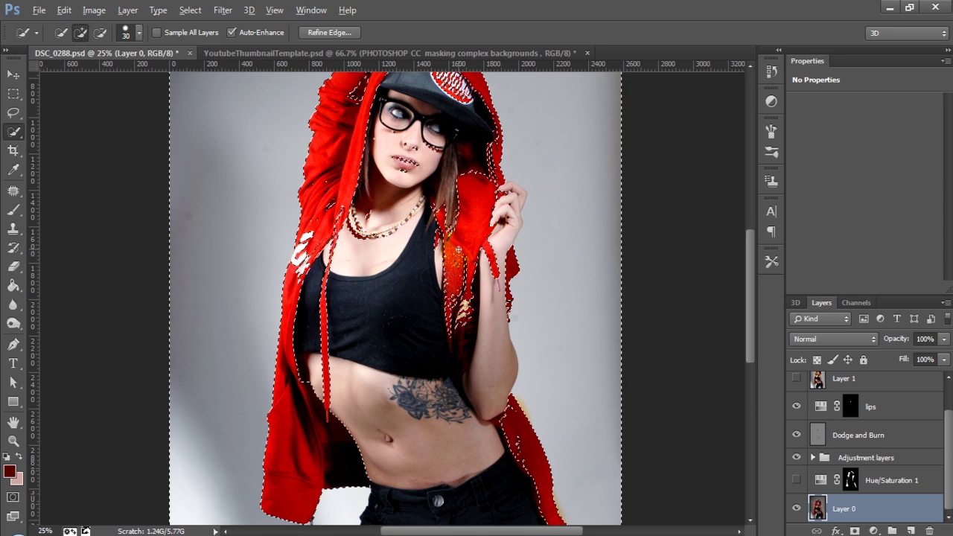
pyautogui.moveTo(457, 271)
pyautogui.mouseDown()
pyautogui.moveTo(447, 275)
pyautogui.moveTo(454, 283)
pyautogui.moveTo(463, 246)
pyautogui.moveTo(468, 262)
pyautogui.mouseUp()
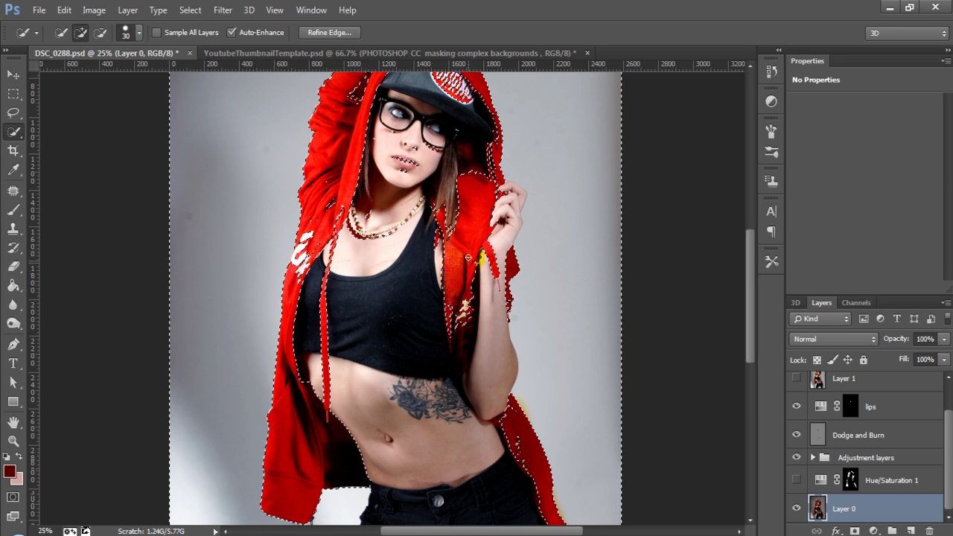
pyautogui.moveTo(481, 167)
pyautogui.mouseDown()
pyautogui.moveTo(504, 188)
pyautogui.moveTo(502, 214)
pyautogui.moveTo(588, 206)
pyautogui.moveTo(589, 215)
pyautogui.moveTo(425, 157)
pyautogui.moveTo(408, 169)
pyautogui.moveTo(426, 141)
pyautogui.moveTo(404, 163)
pyautogui.moveTo(377, 139)
pyautogui.mouseUp()
pyautogui.moveTo(747, 292); pyautogui.dragTo(748, 274)
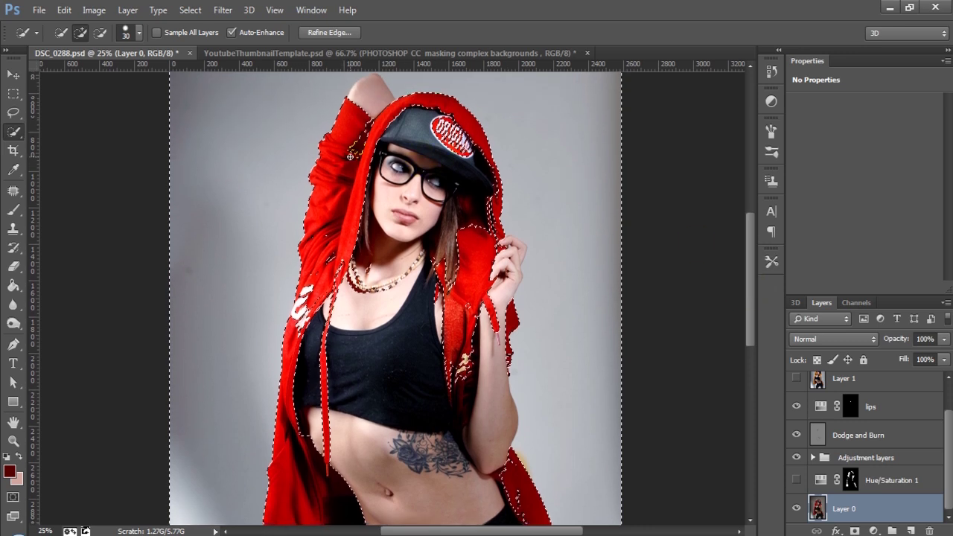
pyautogui.click(526, 237)
# - Add a Hue/Saturation adjustment layer and invert its mask with Ctrl+I
pyautogui.click(874, 530)
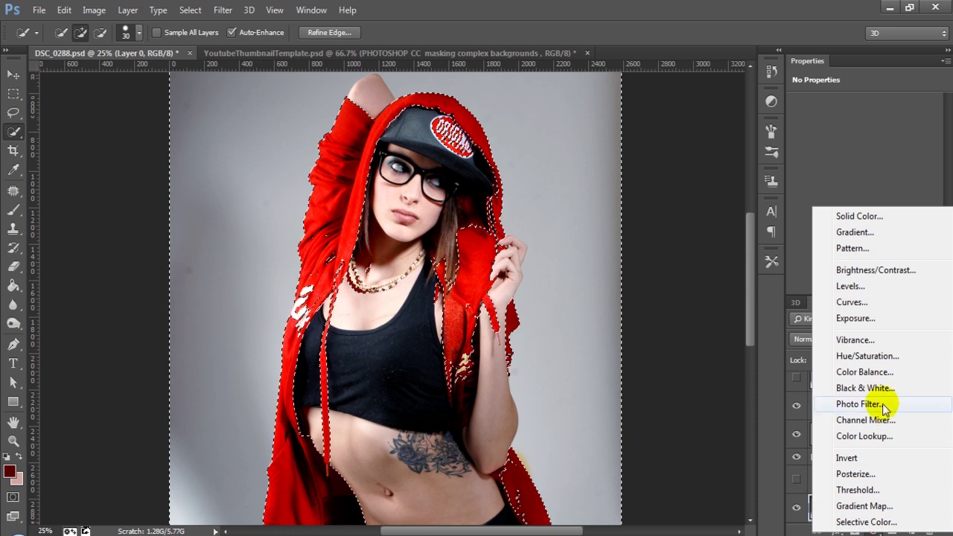
pyautogui.click(868, 356)
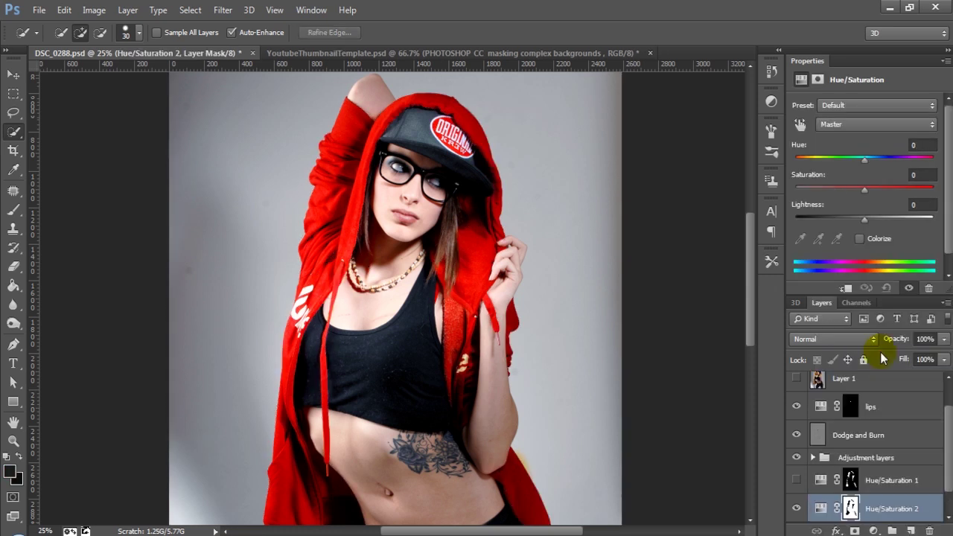
pyautogui.click(852, 511)
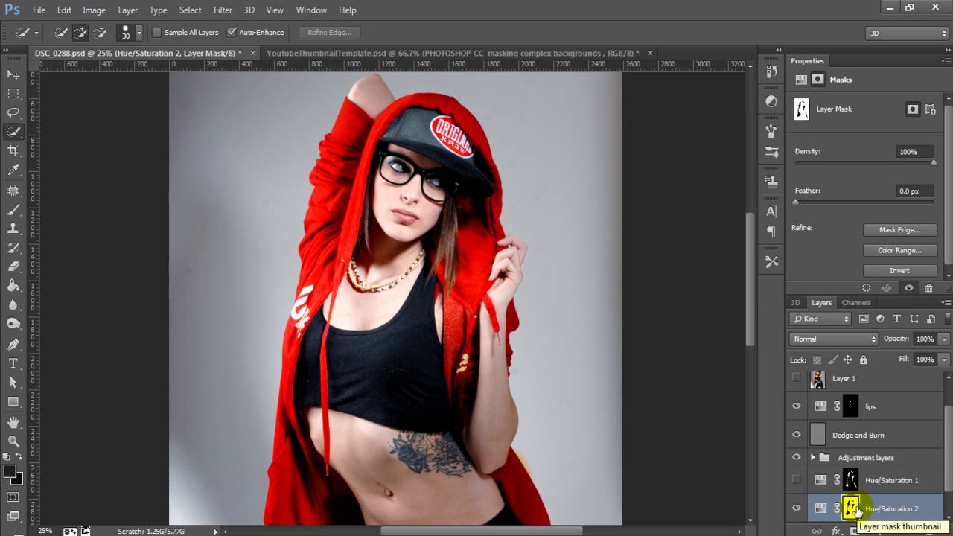
pyautogui.hotkey('ctrl', 'i')
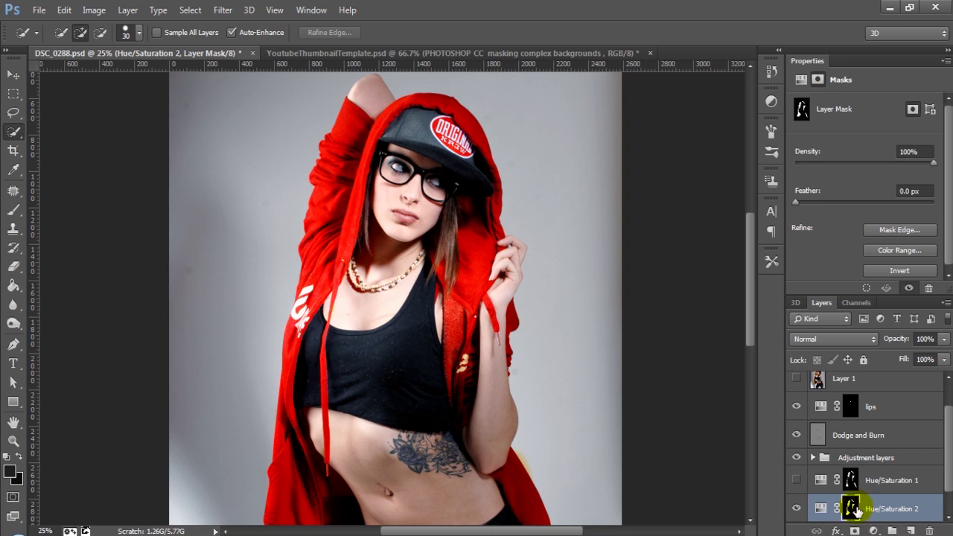
pyautogui.click(818, 512)
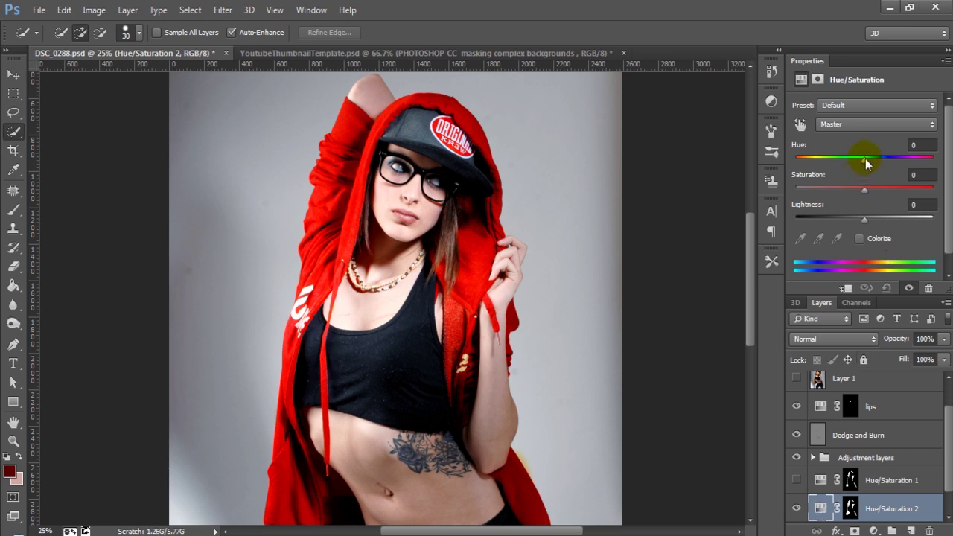
# - Drag the Hue/Saturation 2 Hue slider to about -66, then select its layer mask
pyautogui.moveTo(866, 158); pyautogui.dragTo(849, 169)
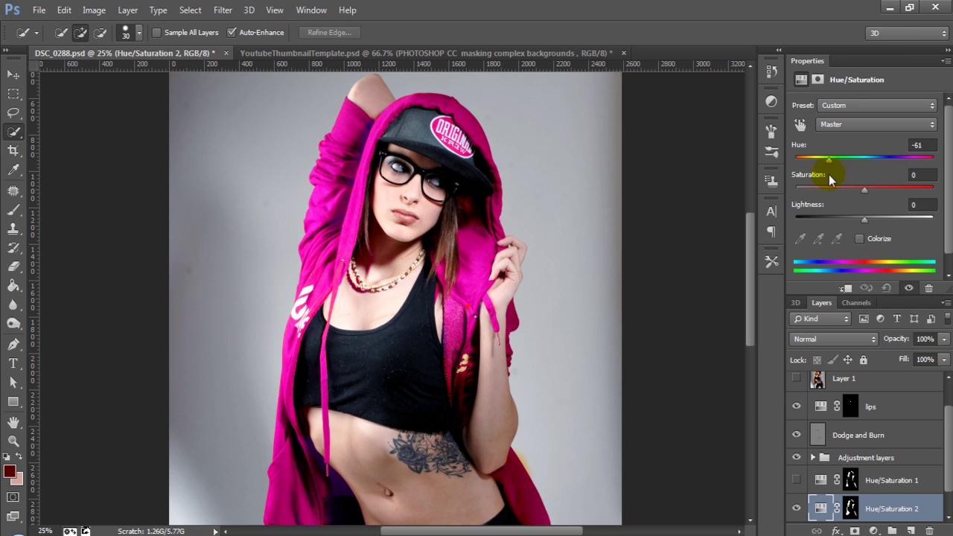
pyautogui.moveTo(829, 174); pyautogui.dragTo(828, 175)
pyautogui.click(850, 509)
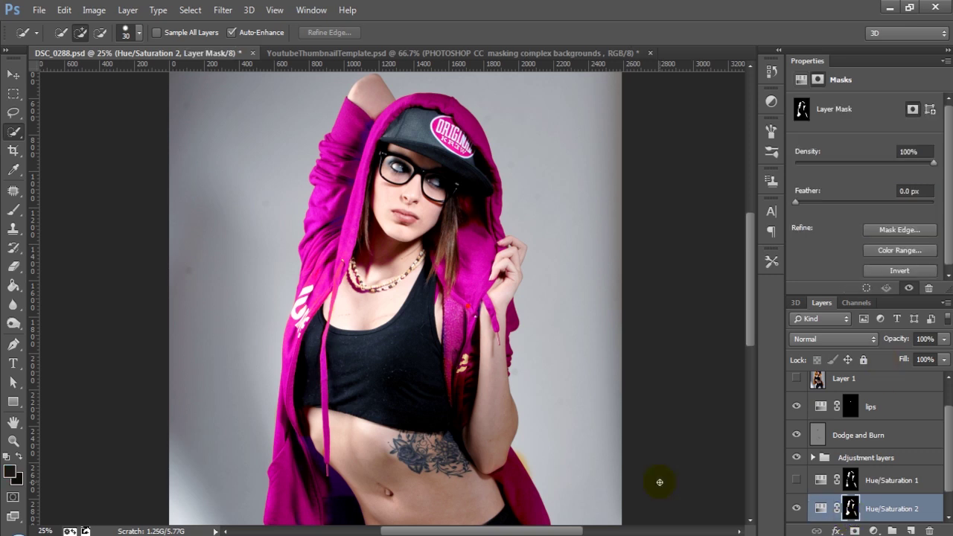
# - With white as foreground and the Brush, paint the mask around the yellow print and sleeve
pyautogui.press('x')
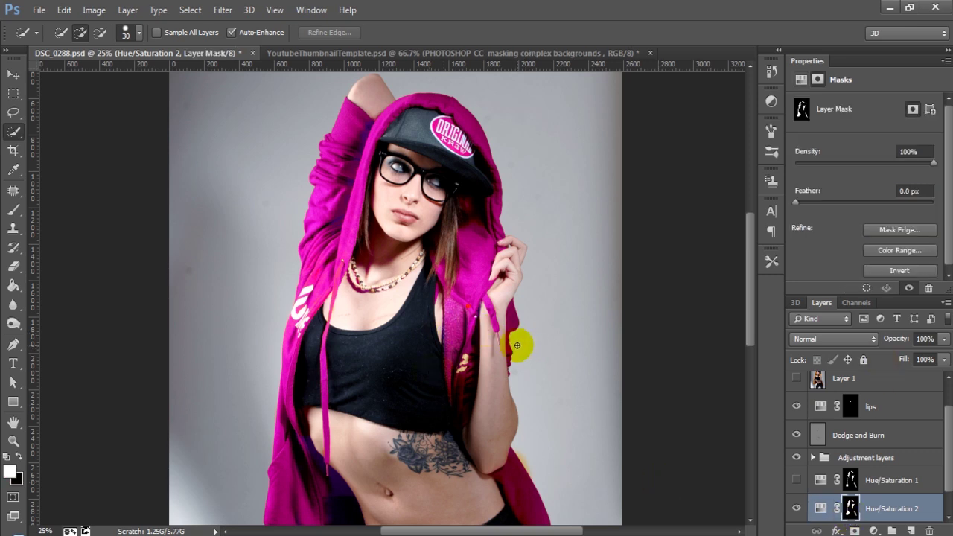
pyautogui.moveTo(495, 320)
pyautogui.mouseDown()
pyautogui.moveTo(468, 302)
pyautogui.moveTo(457, 313)
pyautogui.moveTo(469, 309)
pyautogui.mouseUp()
pyautogui.press('b')
pyautogui.click(463, 309)
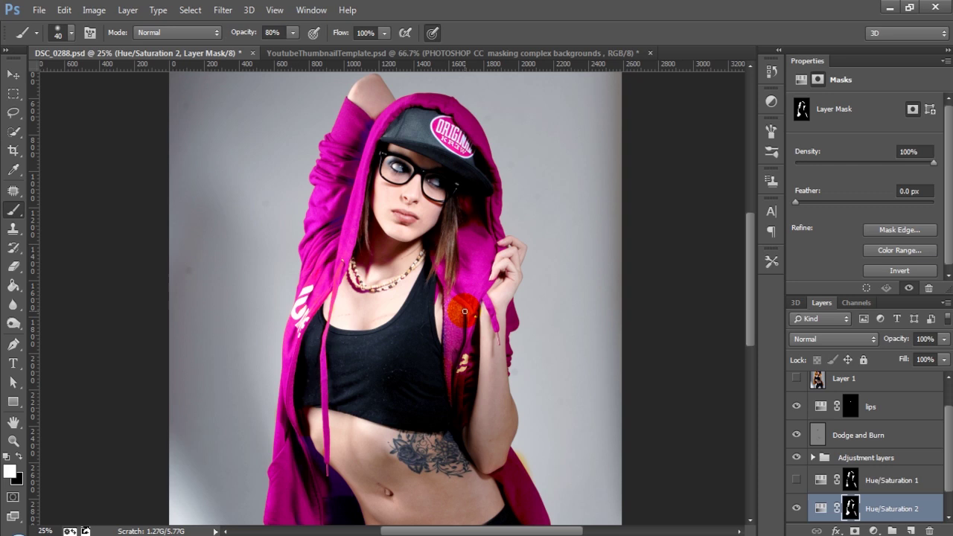
pyautogui.click(448, 372)
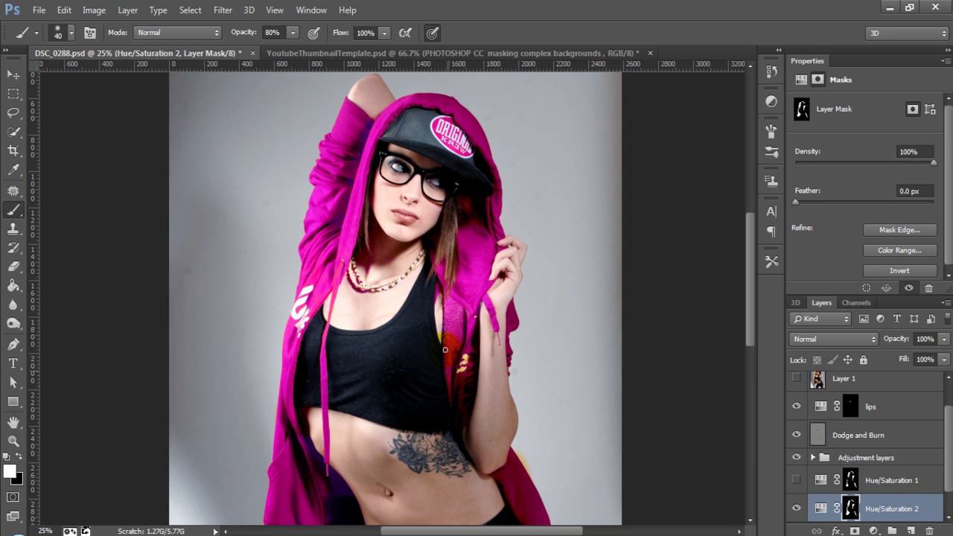
pyautogui.click(451, 372)
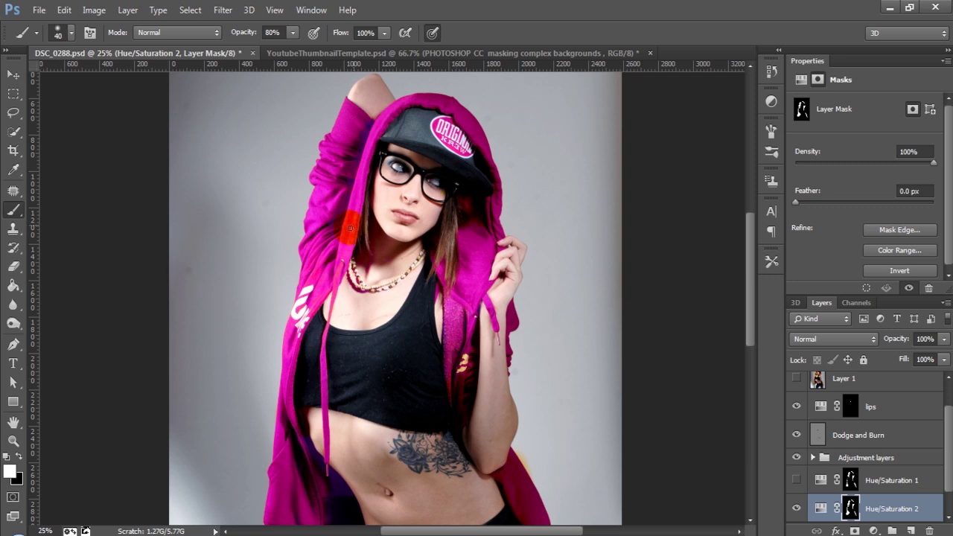
pyautogui.moveTo(332, 238)
pyautogui.mouseDown()
pyautogui.moveTo(356, 136)
pyautogui.moveTo(369, 152)
pyautogui.moveTo(372, 144)
pyautogui.moveTo(356, 195)
pyautogui.mouseUp()
# - Paint the mask over the hood beside the face, the yellow logo and the edge by the arm
pyautogui.moveTo(473, 272)
pyautogui.mouseDown()
pyautogui.moveTo(486, 251)
pyautogui.moveTo(472, 219)
pyautogui.mouseUp()
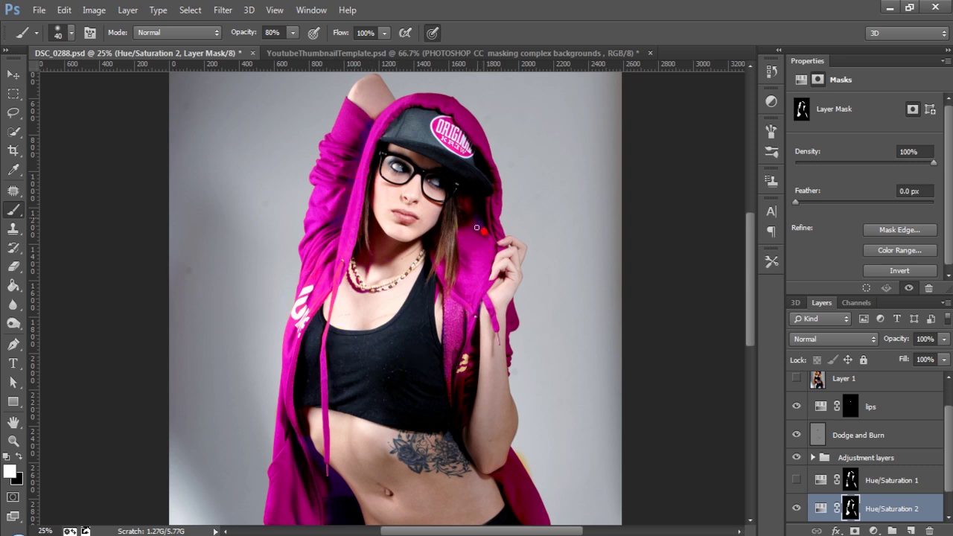
pyautogui.click(481, 238)
pyautogui.click(470, 229)
pyautogui.click(481, 387)
pyautogui.click(451, 378)
pyautogui.click(464, 363)
pyautogui.click(515, 484)
pyautogui.click(511, 460)
pyautogui.moveTo(511, 460)
pyautogui.mouseDown()
pyautogui.moveTo(512, 474)
pyautogui.moveTo(496, 476)
pyautogui.moveTo(510, 491)
pyautogui.mouseUp()
pyautogui.moveTo(753, 311)
pyautogui.mouseDown()
pyautogui.moveTo(756, 356)
pyautogui.moveTo(754, 309)
pyautogui.moveTo(757, 316)
pyautogui.mouseUp()
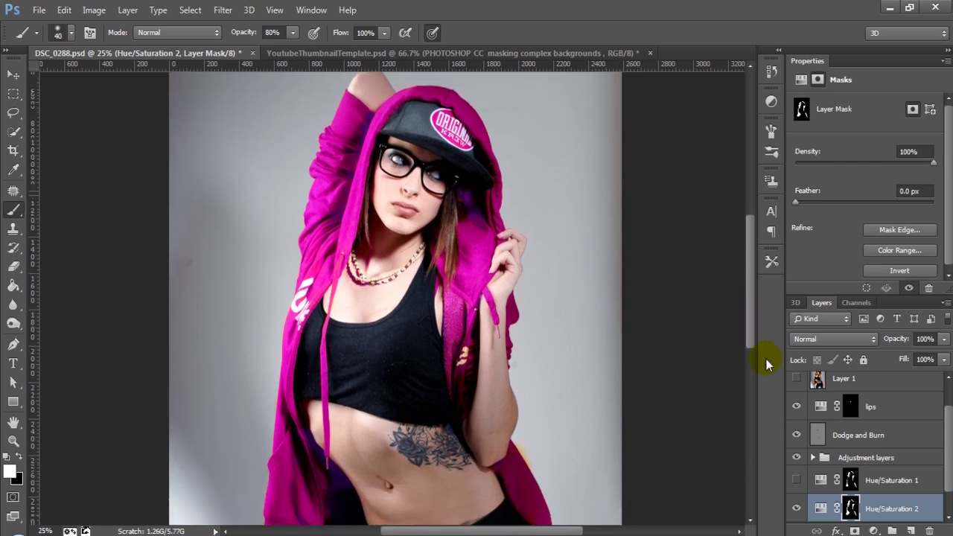
# - Dial Hue/Saturation 2 to Hue -41, Saturation -28, Lightness -9, trying Colorize and turning it off
pyautogui.click(821, 509)
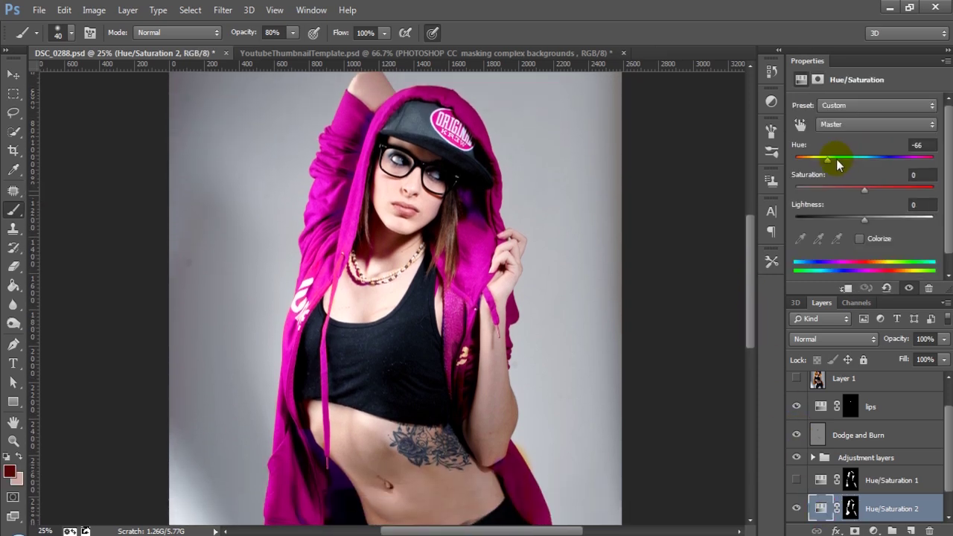
pyautogui.moveTo(836, 161); pyautogui.dragTo(880, 158)
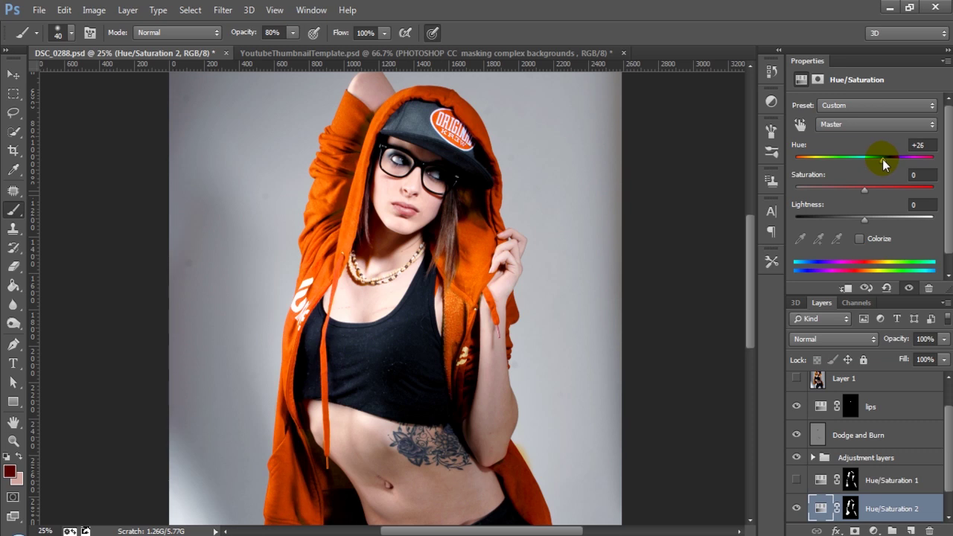
pyautogui.moveTo(885, 160); pyautogui.dragTo(847, 192)
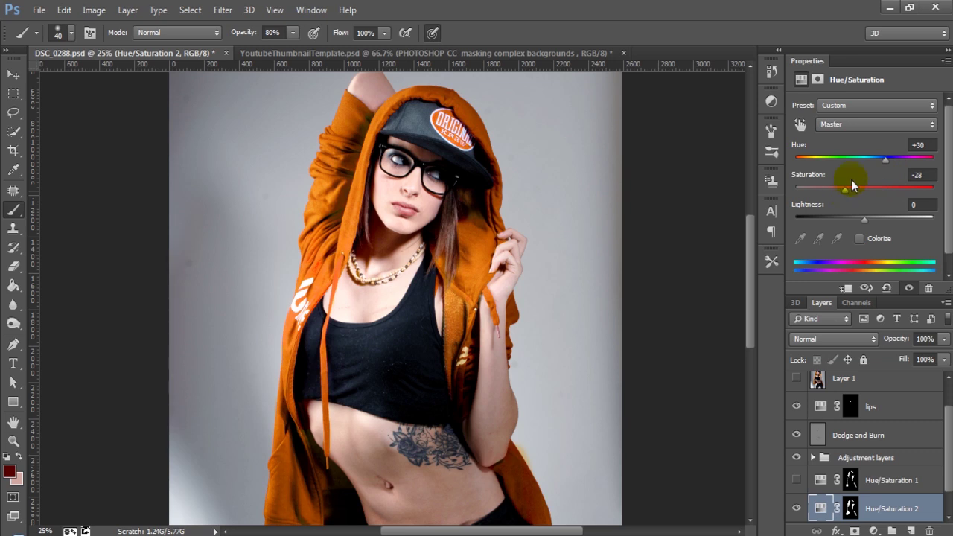
pyautogui.moveTo(853, 158)
pyautogui.mouseDown()
pyautogui.moveTo(841, 160)
pyautogui.moveTo(855, 163)
pyautogui.mouseUp()
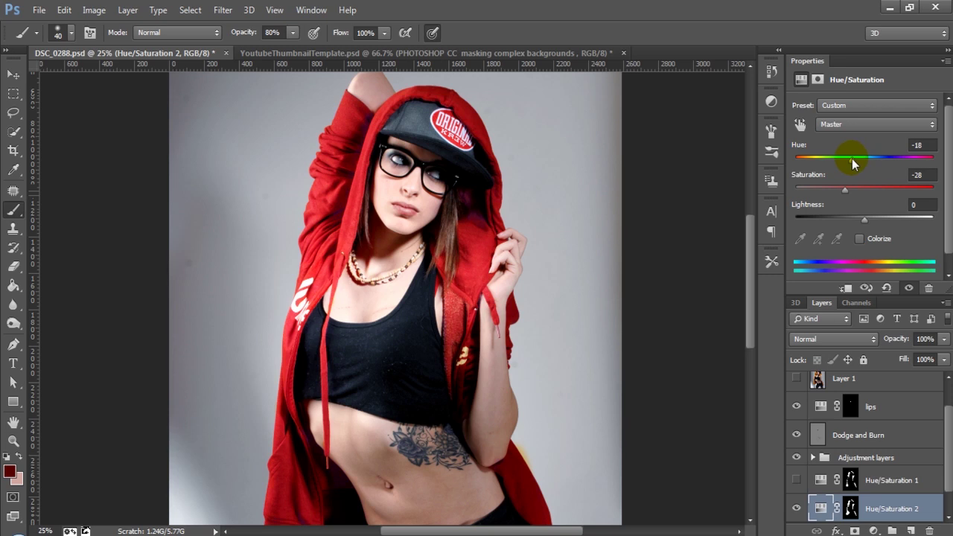
pyautogui.moveTo(852, 159); pyautogui.dragTo(839, 165)
pyautogui.moveTo(861, 219)
pyautogui.mouseDown()
pyautogui.moveTo(843, 224)
pyautogui.moveTo(863, 223)
pyautogui.mouseUp()
pyautogui.click(860, 239)
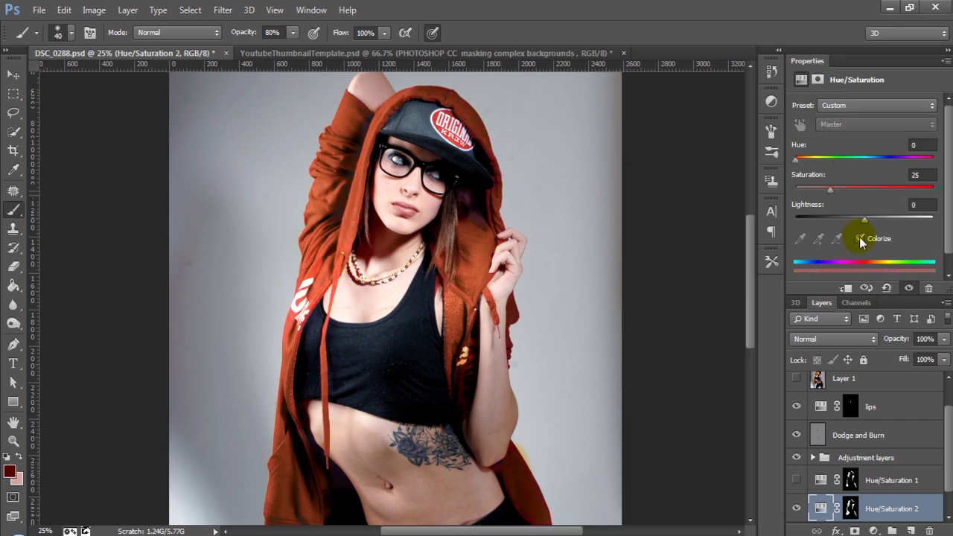
pyautogui.click(860, 238)
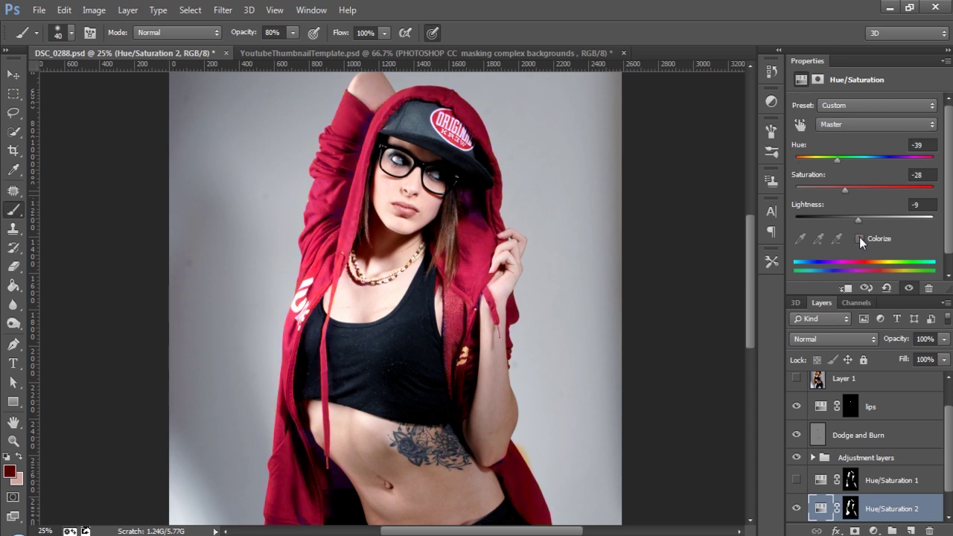
pyautogui.moveTo(839, 160); pyautogui.dragTo(835, 158)
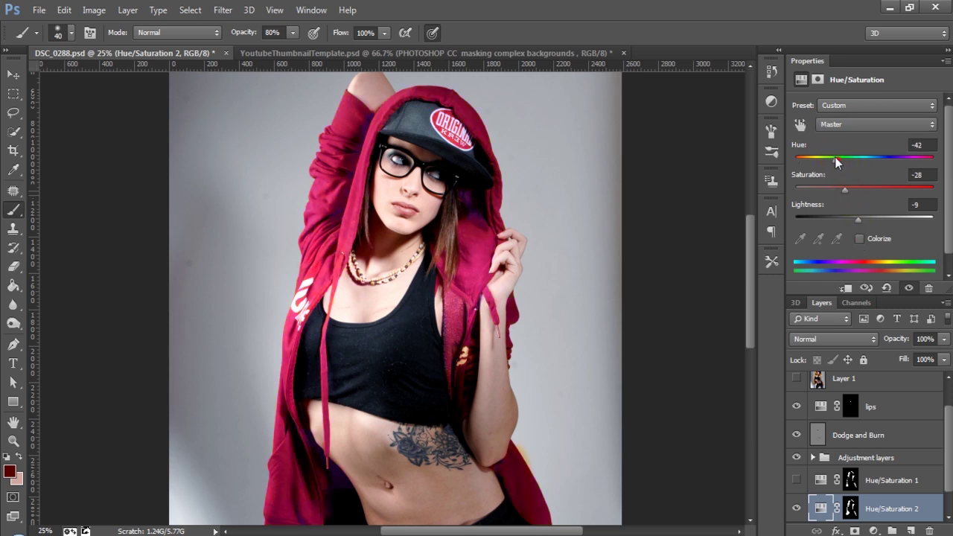
# - Try the Saturation and Hue blend modes while shifting the hue toward magenta
pyautogui.click(860, 339)
pyautogui.click(851, 317)
pyautogui.click(851, 341)
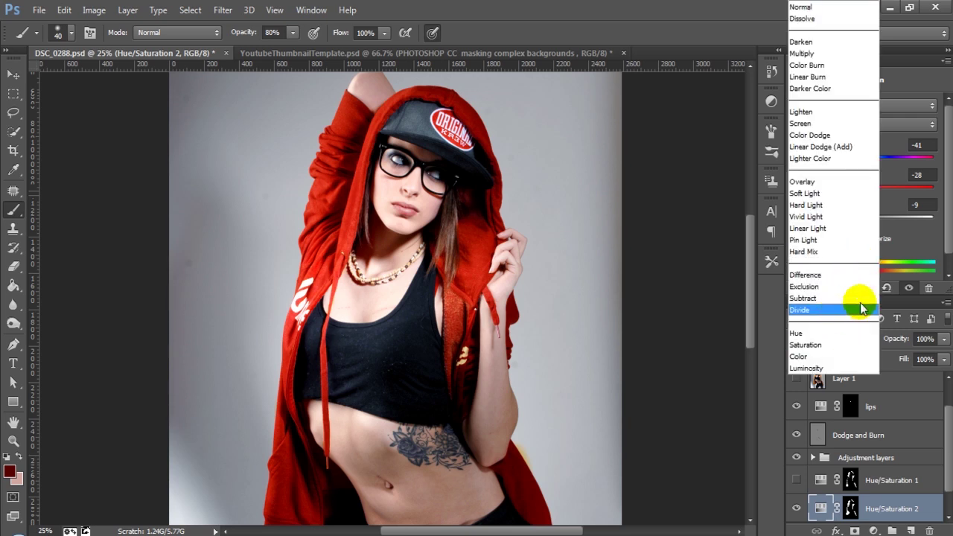
pyautogui.click(932, 242)
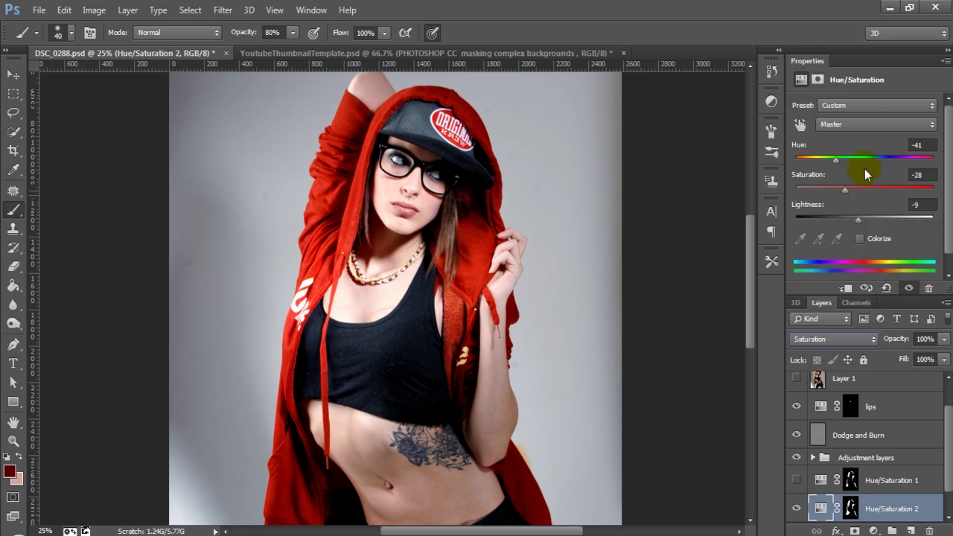
pyautogui.moveTo(835, 160); pyautogui.dragTo(854, 162)
pyautogui.click(862, 336)
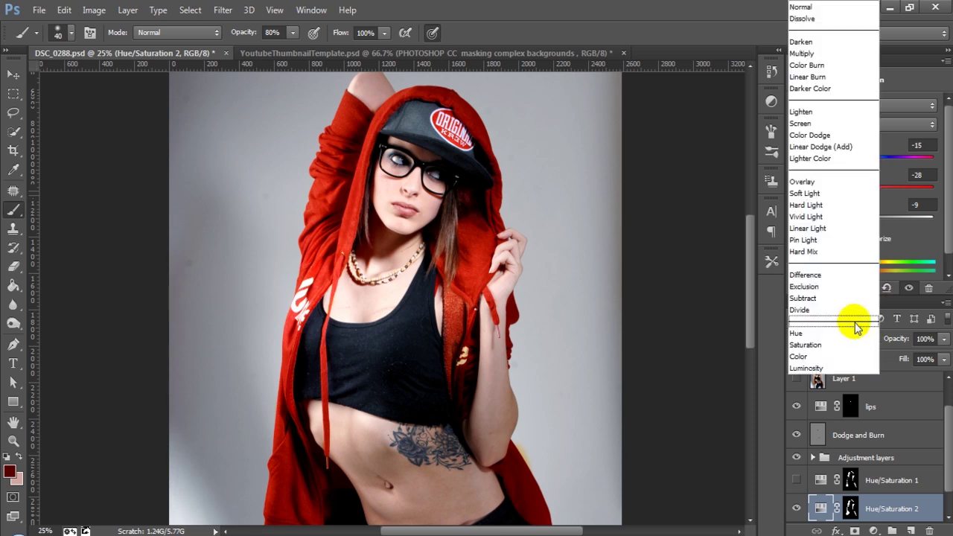
pyautogui.click(849, 333)
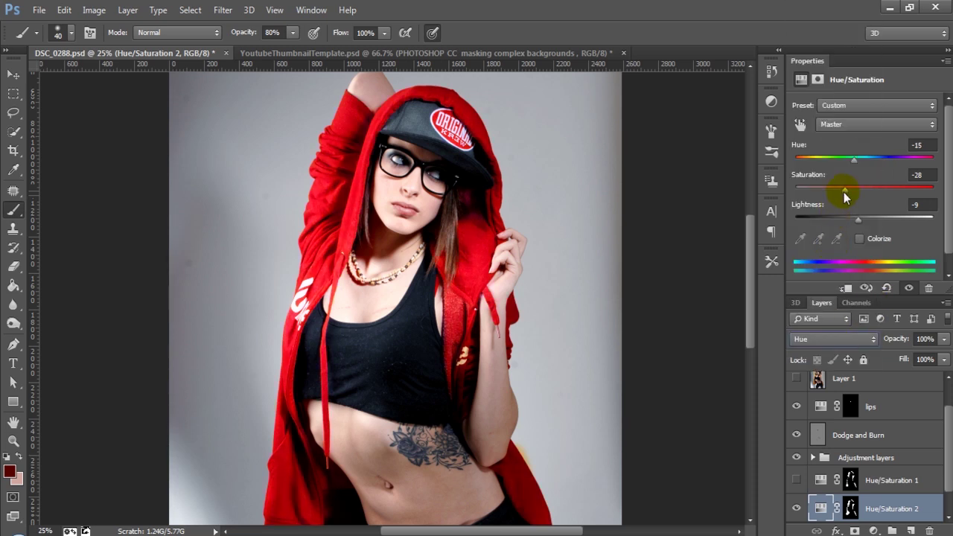
pyautogui.moveTo(830, 158); pyautogui.dragTo(833, 192)
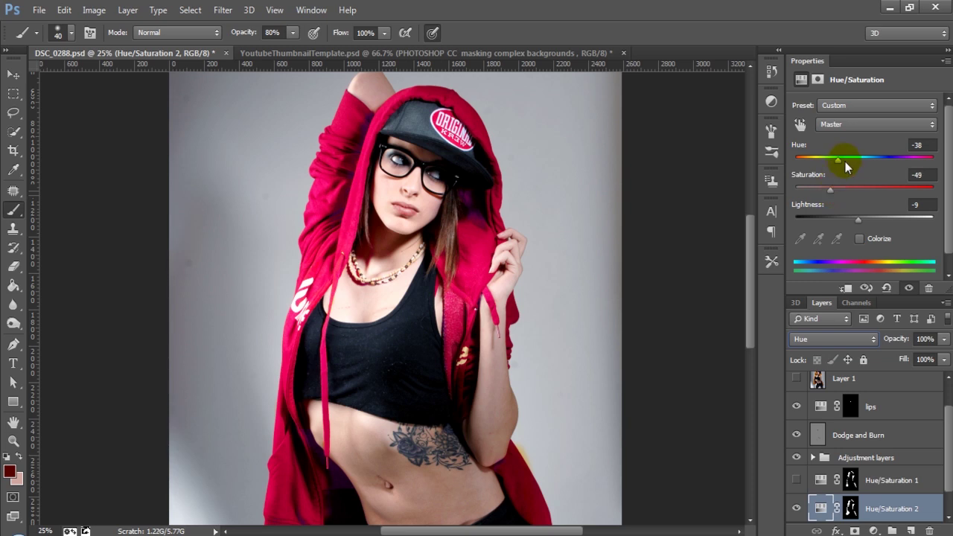
# - Try the Color and Multiply blend modes, then settle back on Normal
pyautogui.click(840, 337)
pyautogui.click(820, 357)
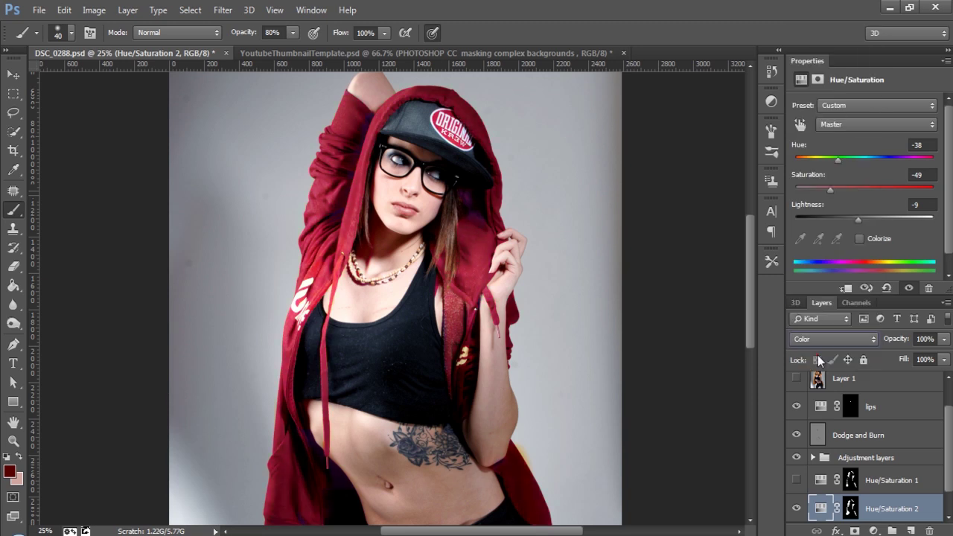
pyautogui.click(851, 340)
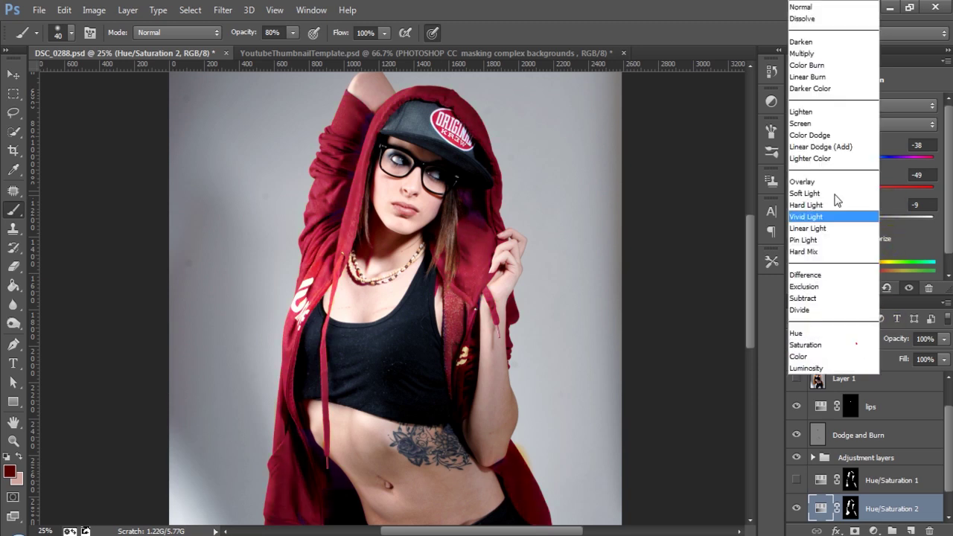
pyautogui.click(832, 57)
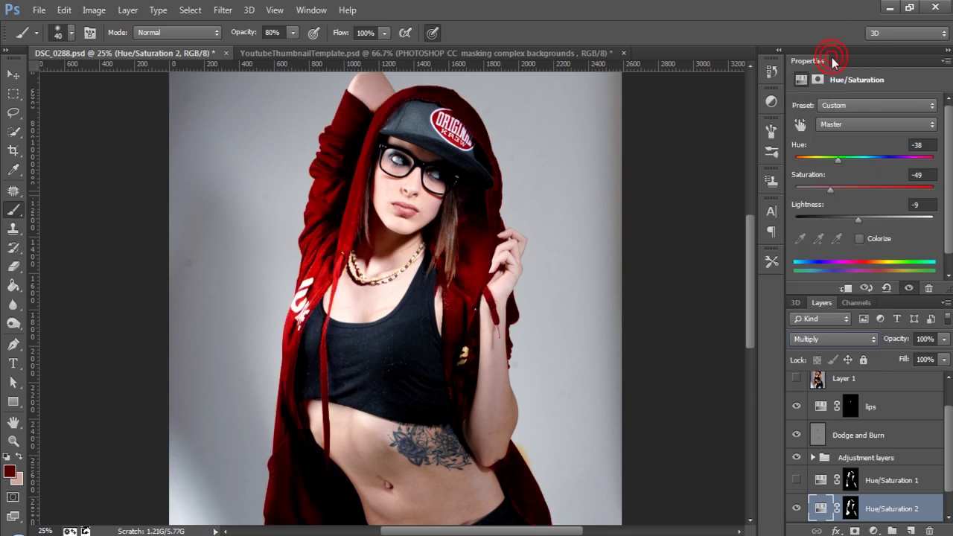
pyautogui.click(846, 344)
pyautogui.click(820, 6)
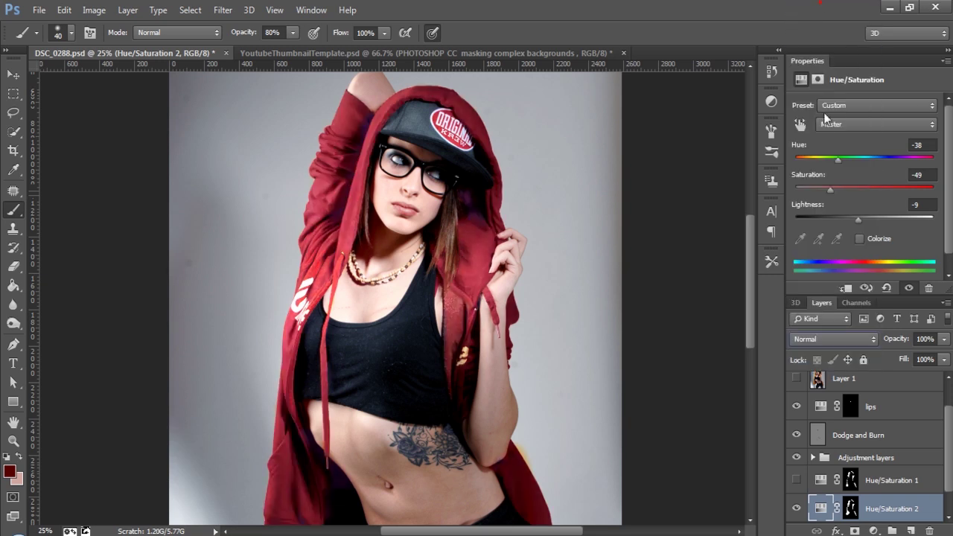
# - Set Hue/Saturation 2 to Hue +24 and Saturation -31, turning the hoodie rusty burnt orange
pyautogui.click(827, 190)
pyautogui.moveTo(834, 164); pyautogui.dragTo(882, 158)
pyautogui.moveTo(837, 195); pyautogui.dragTo(843, 193)
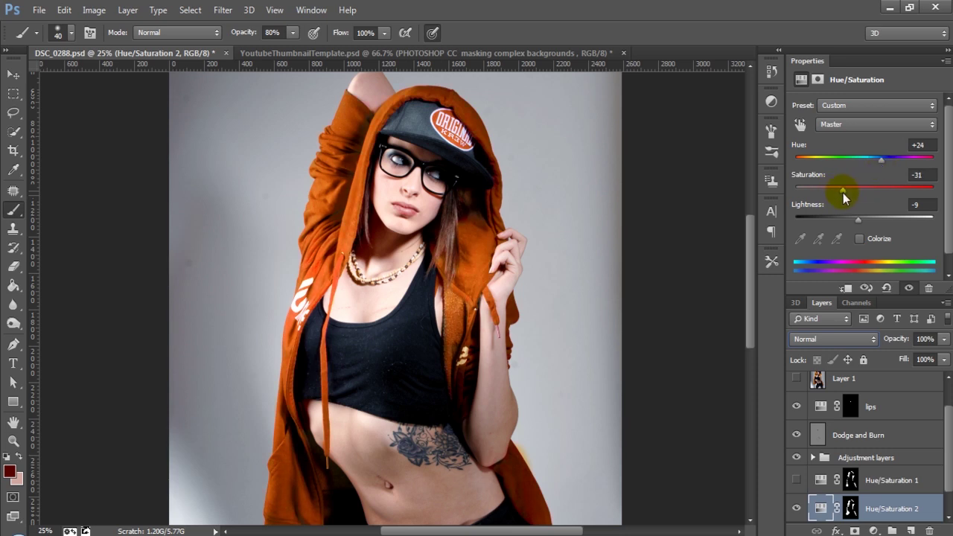